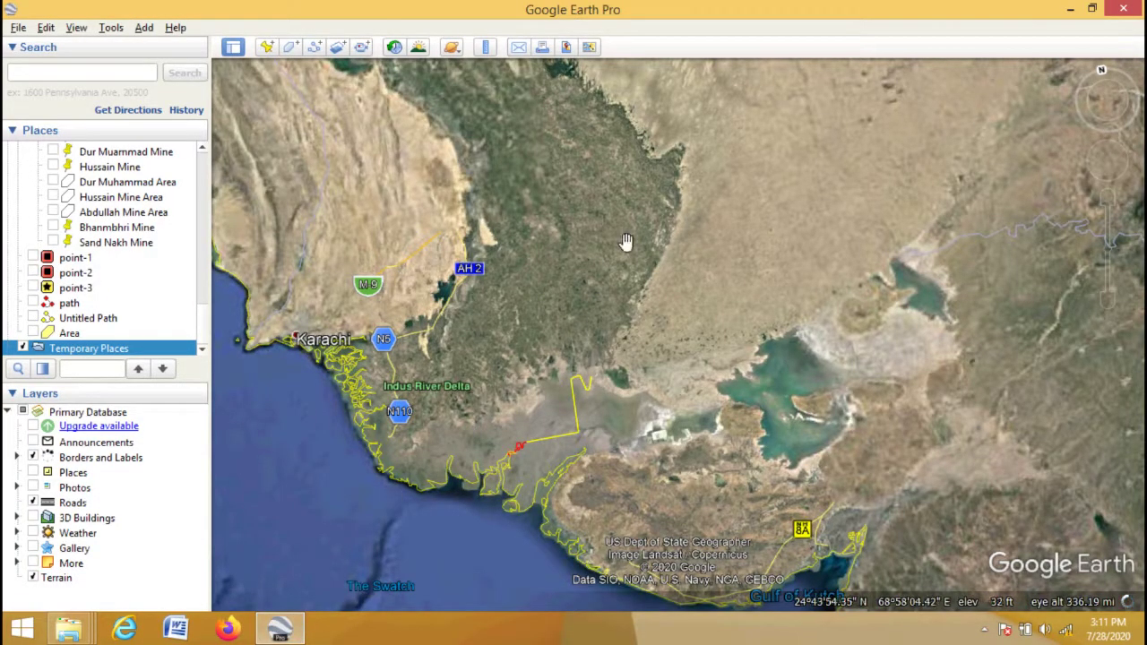
Create a folder named Cities under Temporary Places.
left_click_drag(627, 248, 630, 349)
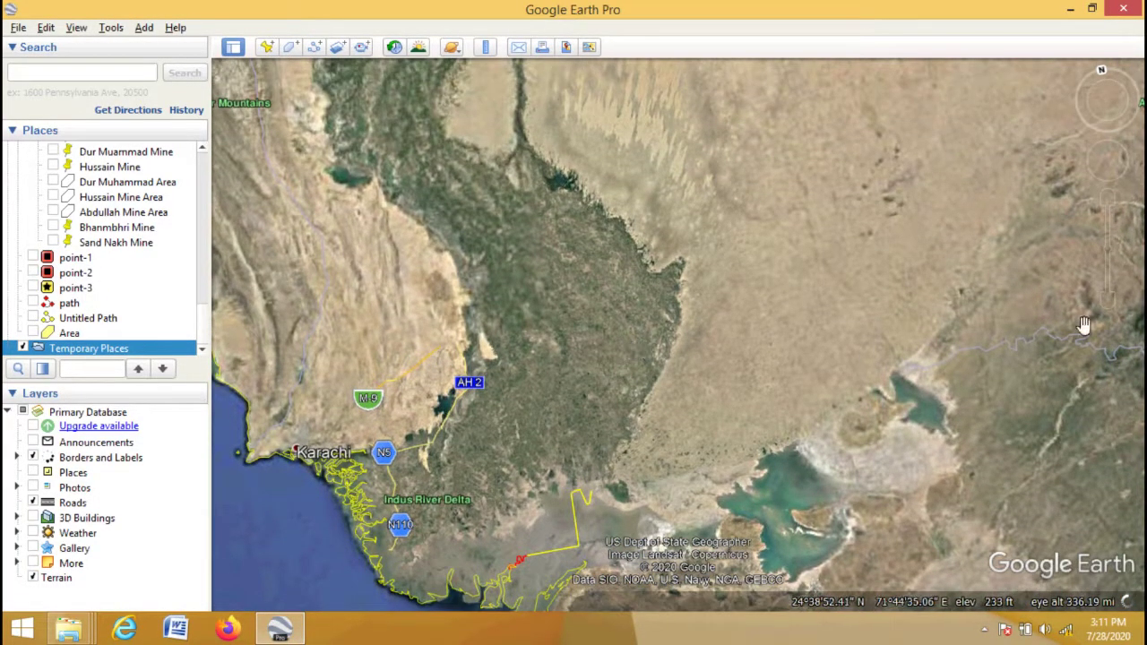
left_click(1108, 301)
left_click(1107, 198)
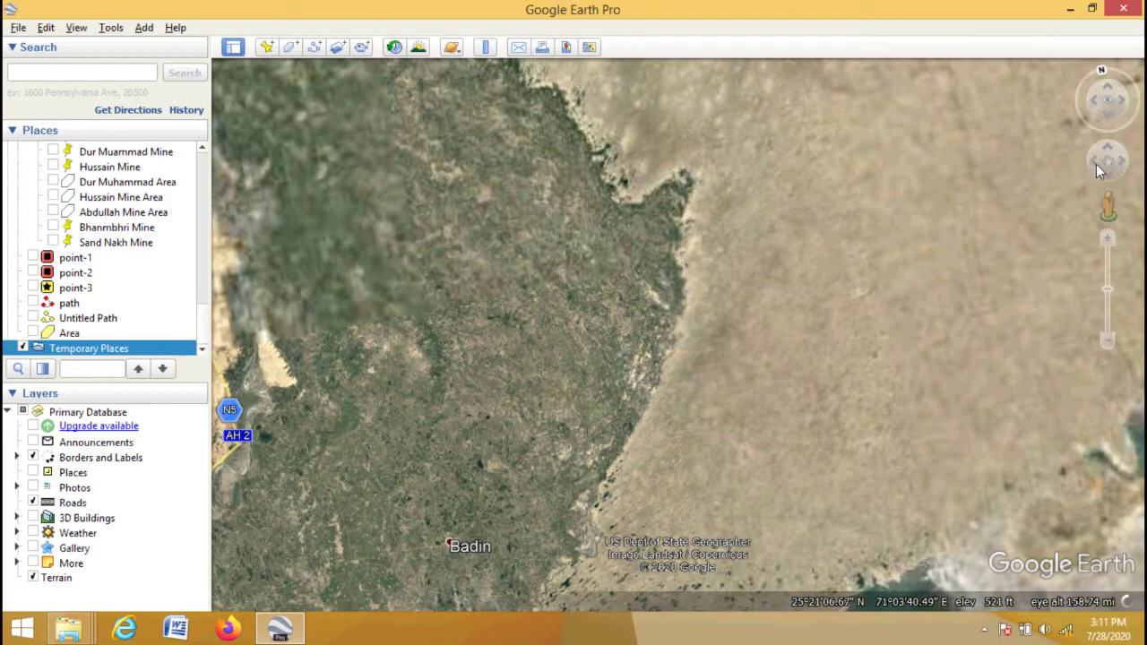
left_click_drag(1099, 171, 1109, 178)
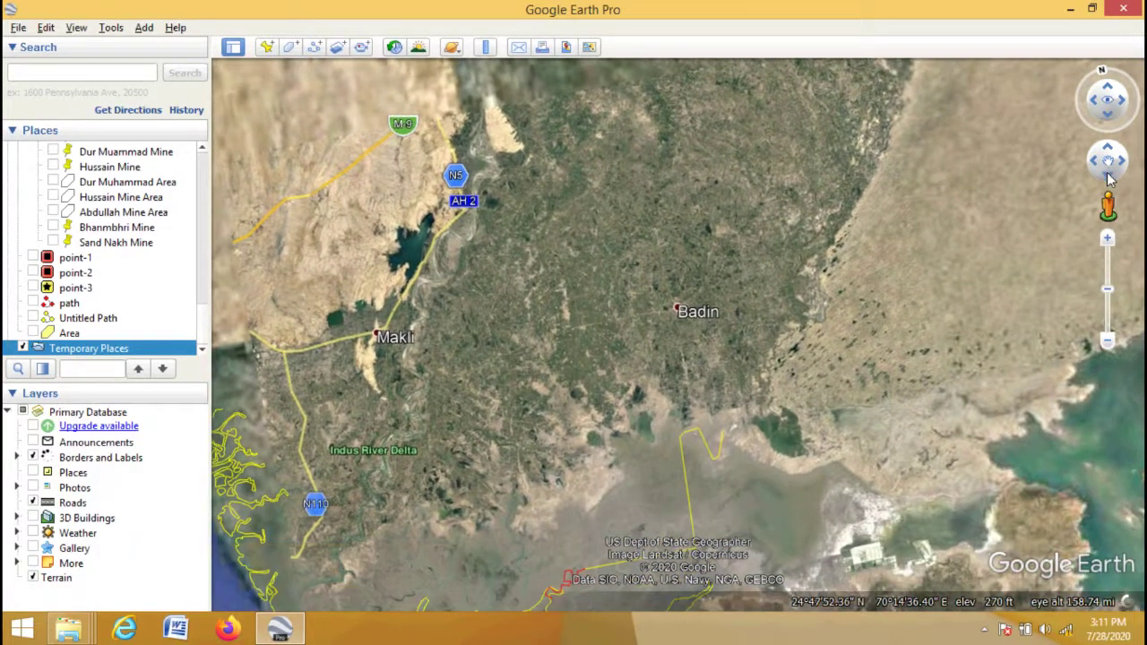
left_click(1109, 239)
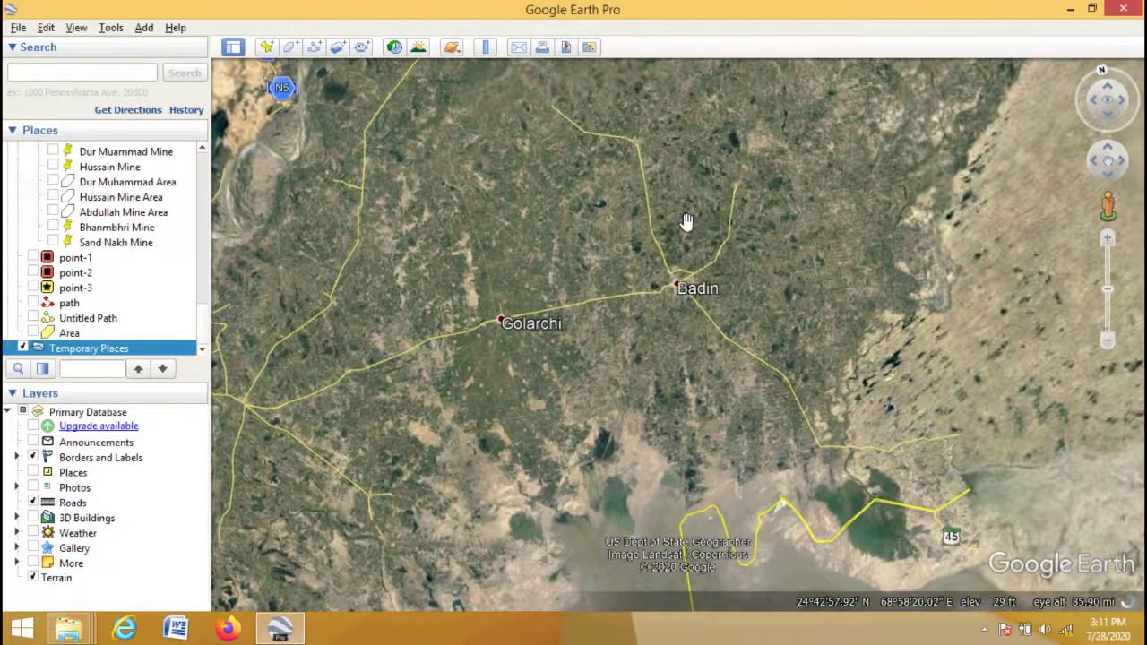
left_click_drag(408, 226, 677, 325)
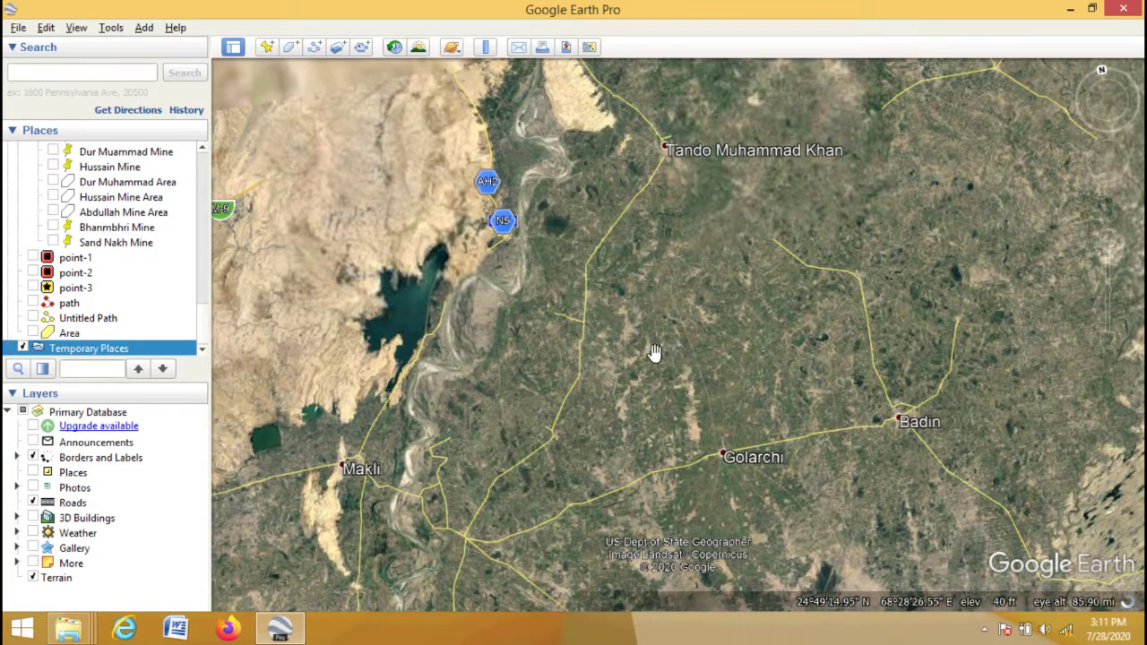
right_click(84, 349)
mouse_move(123, 359)
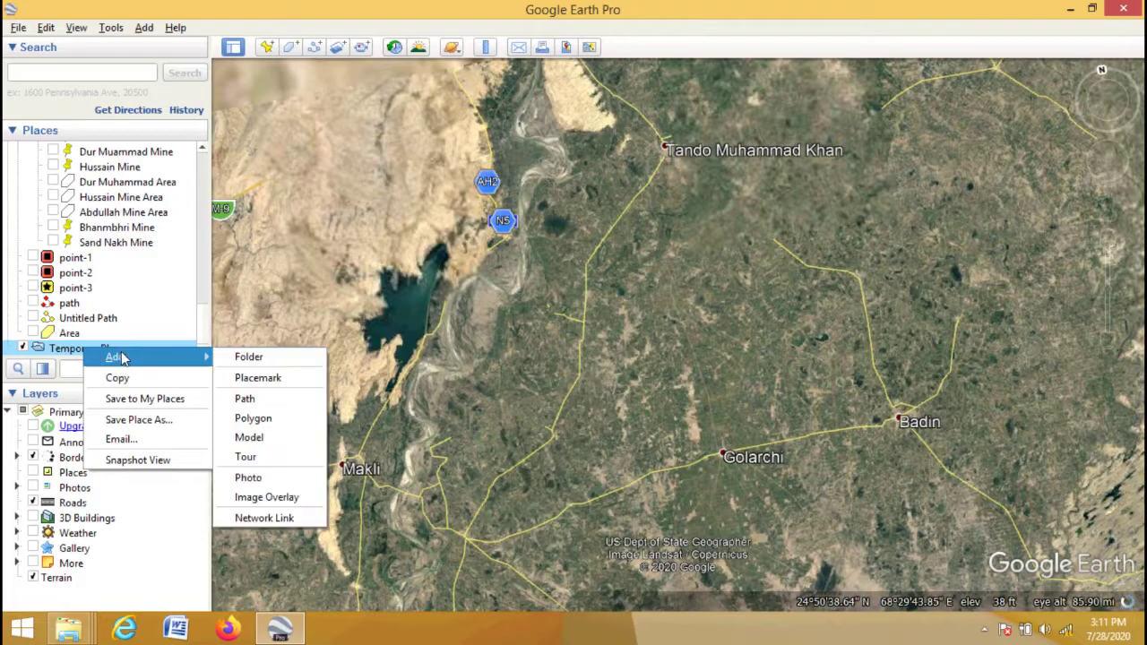
left_click(249, 358)
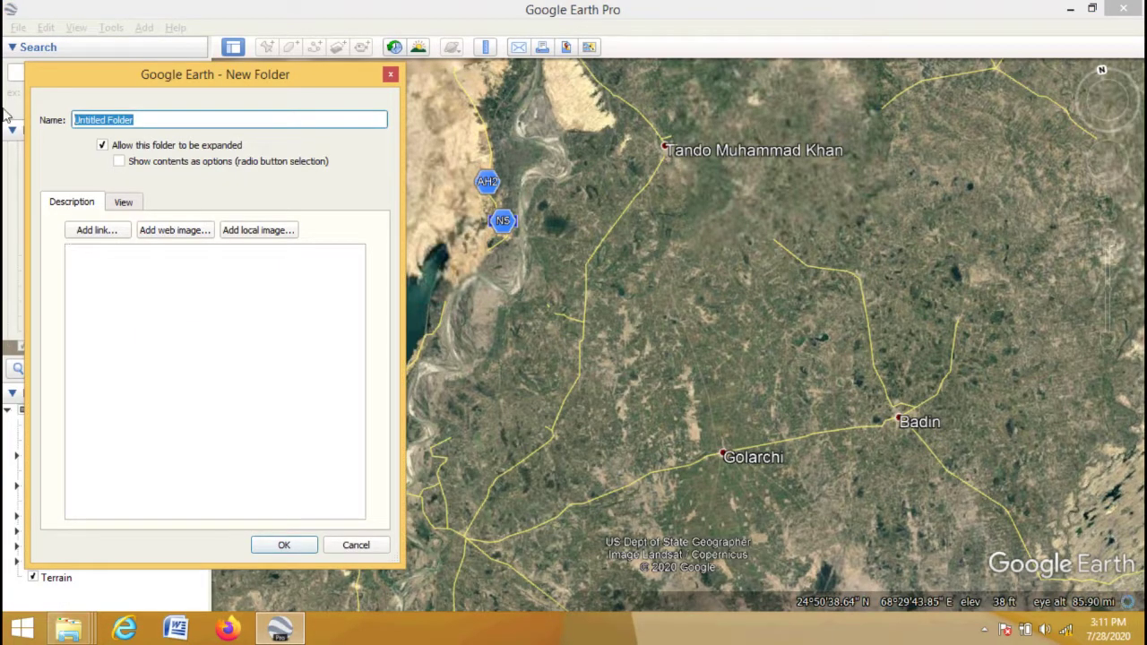
type("Cities")
left_click(287, 545)
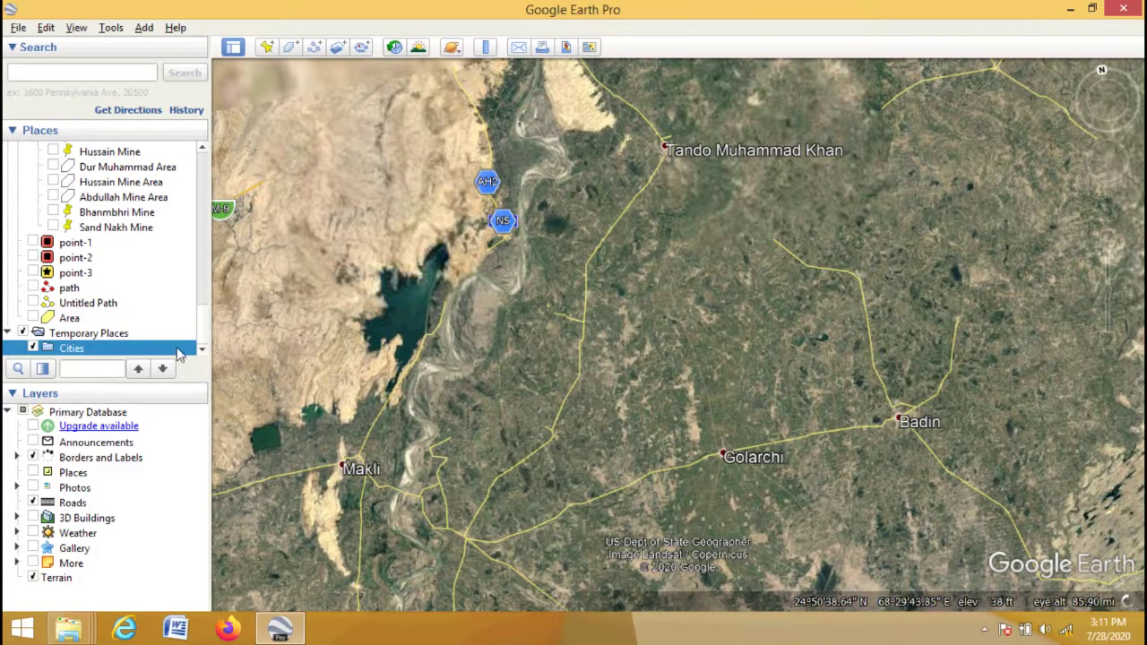
Add a placemark named badin to the Cities folder, placed on the town of Badin at about 24°39'4"N, 68°50'27"E.
left_click(203, 325)
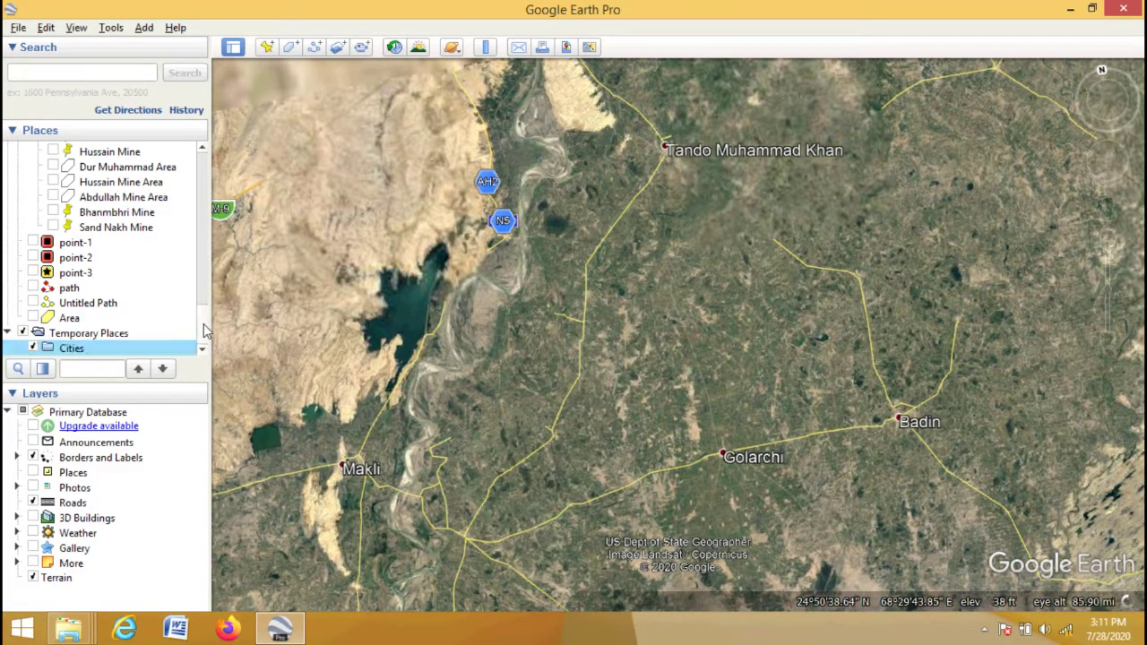
right_click(99, 352)
mouse_move(140, 355)
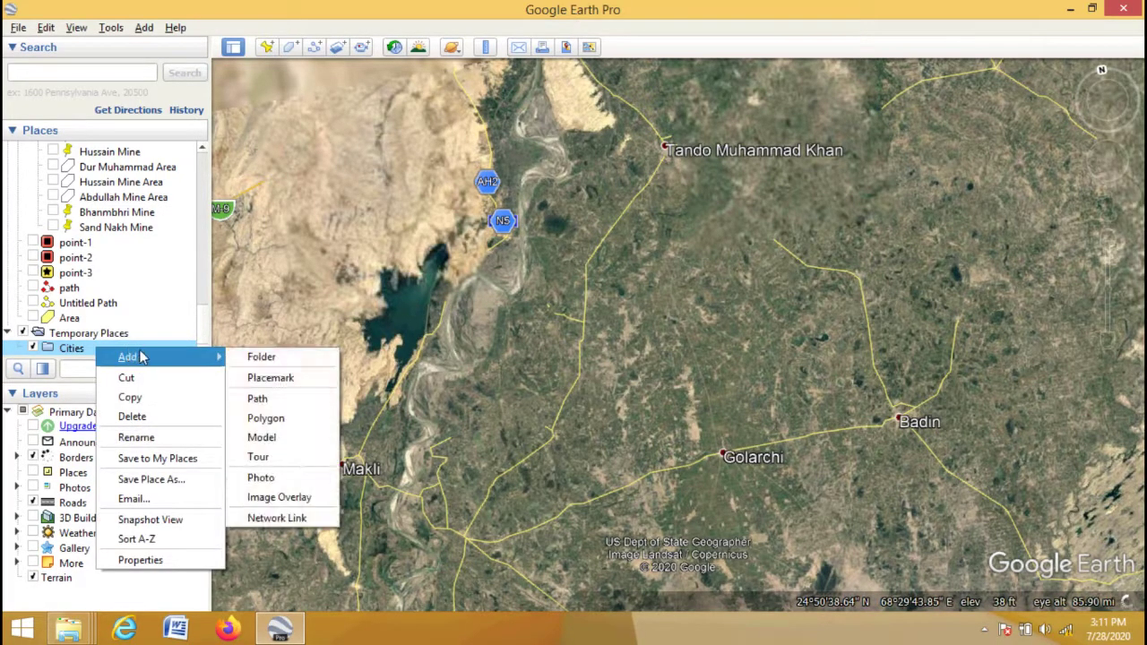
left_click(296, 380)
left_click_drag(731, 353, 903, 430)
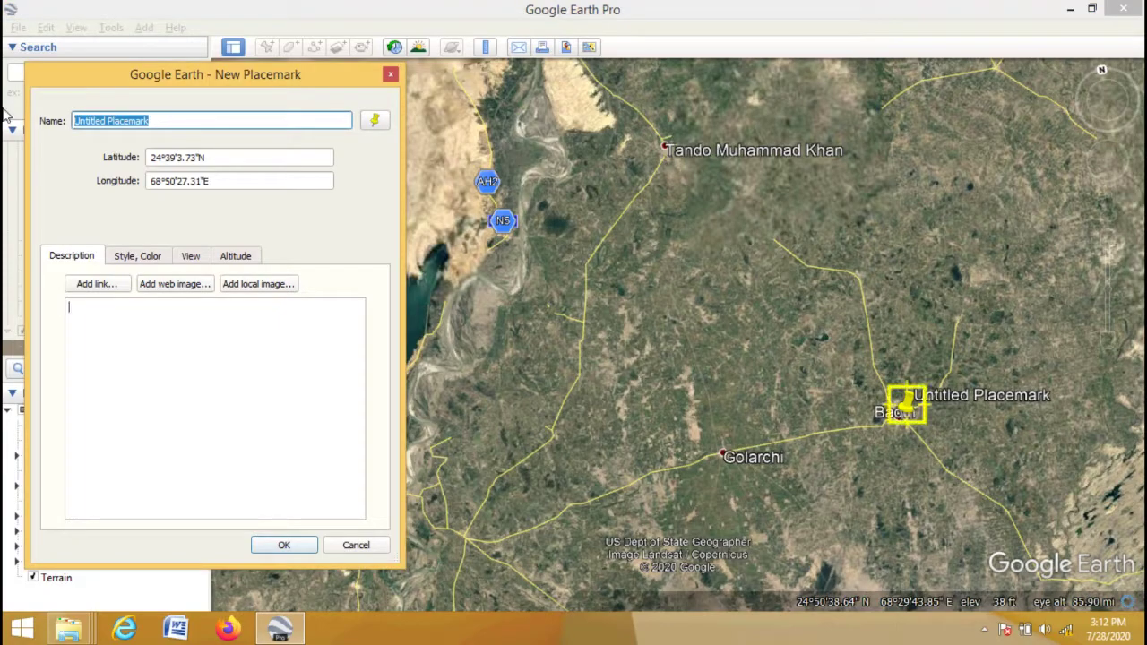
type("badin")
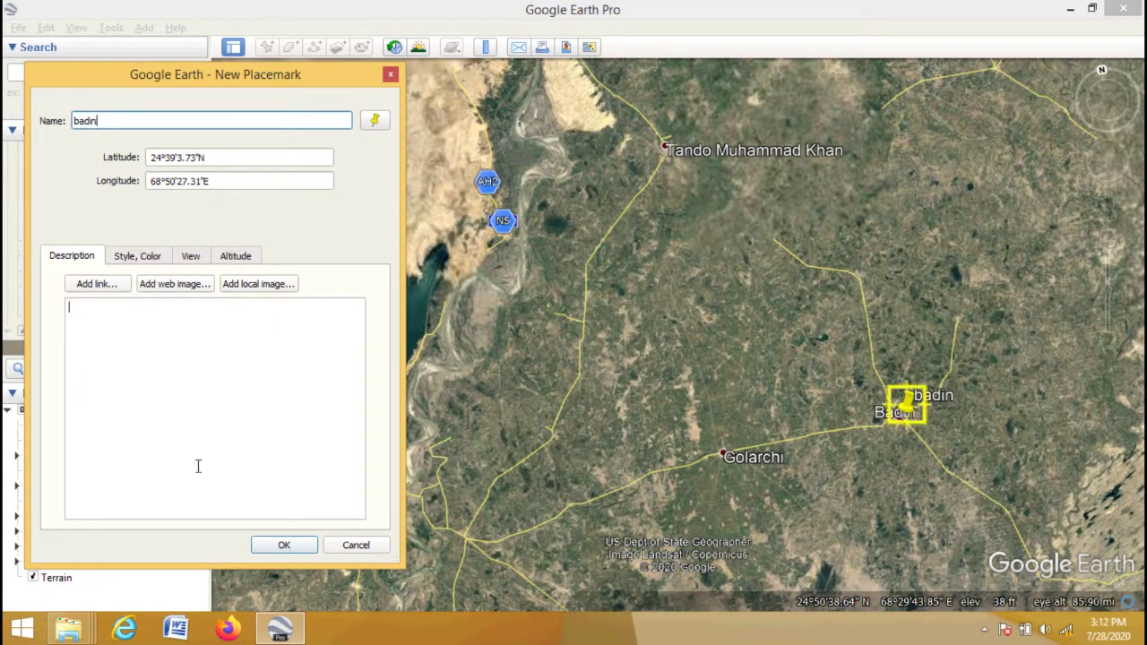
left_click(281, 546)
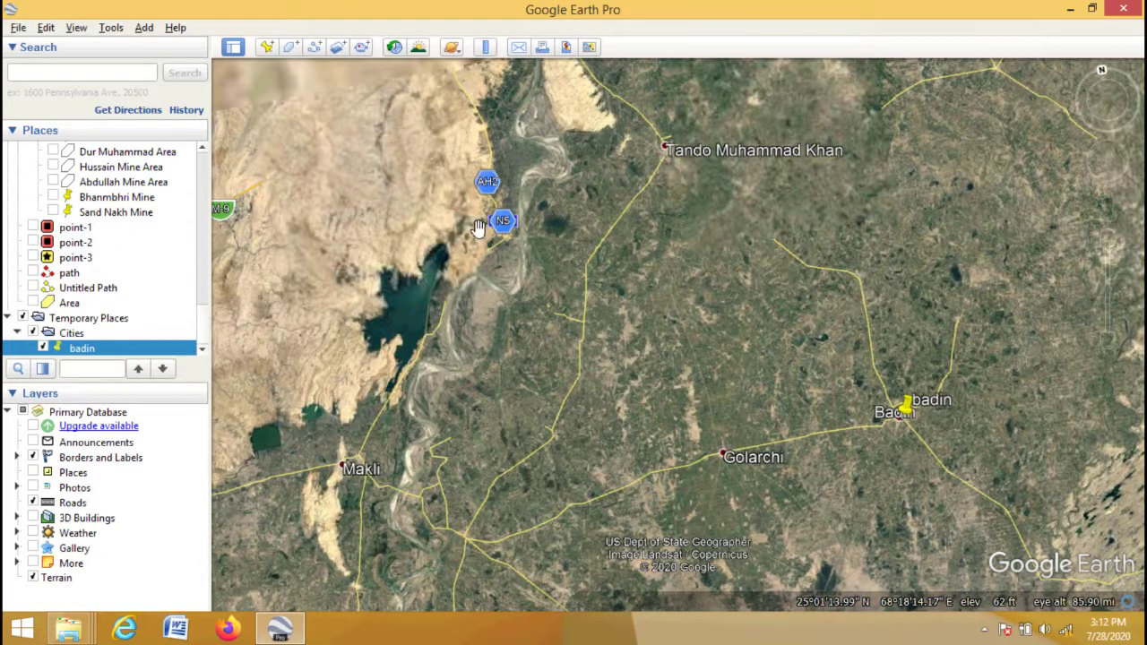
Add a placemark named TMK to the Cities folder, placed on Tando Muhammad Khan at about 25°7'37"N, 68°32'6"E.
left_click(74, 335)
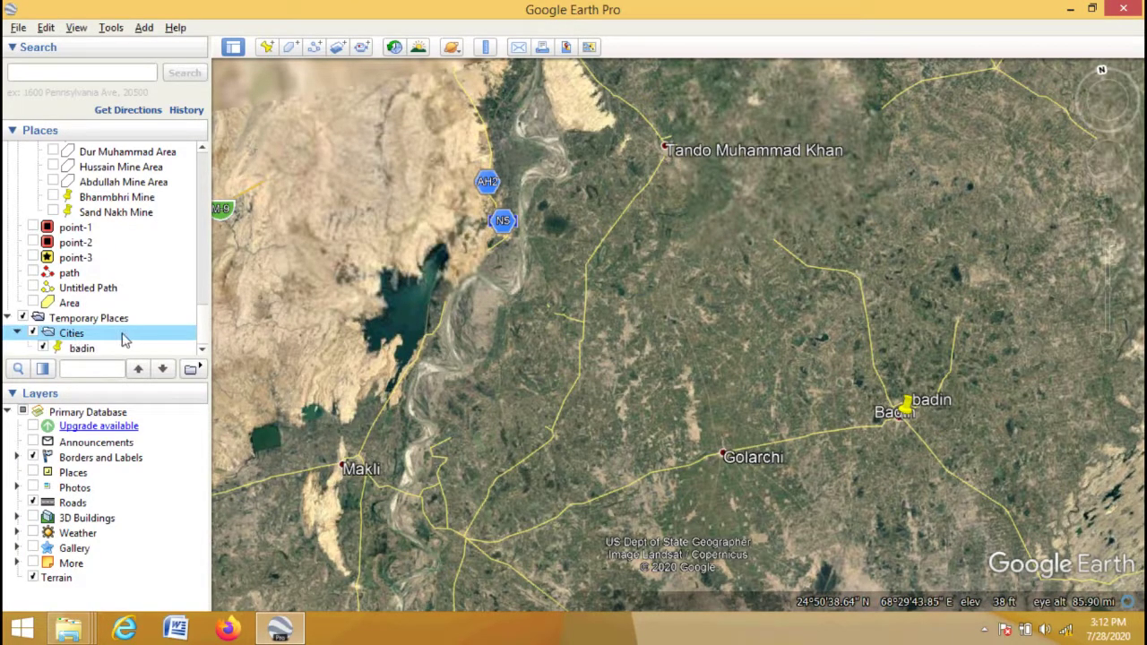
right_click(124, 339)
mouse_move(192, 342)
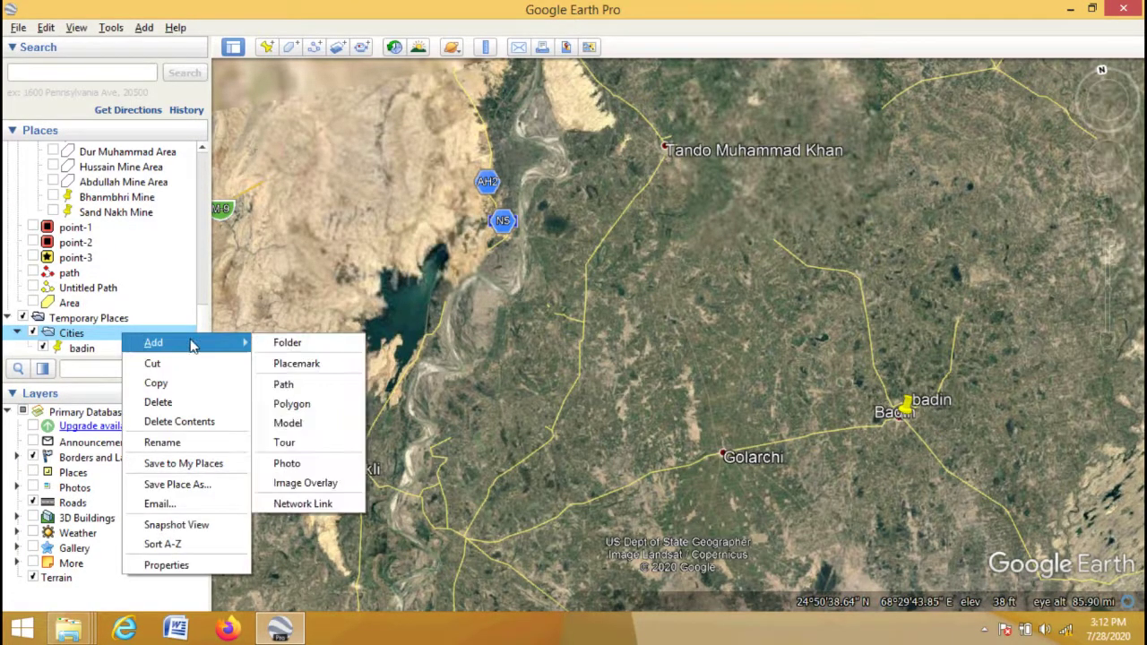
left_click(297, 364)
left_click_drag(683, 323, 667, 157)
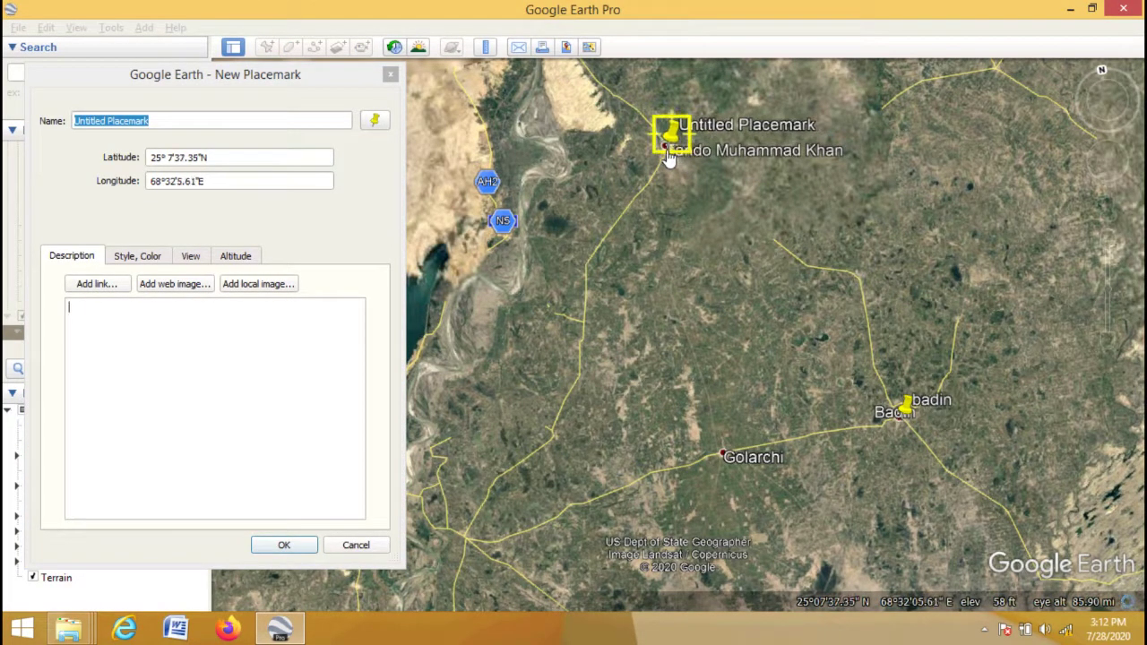
left_click(173, 118)
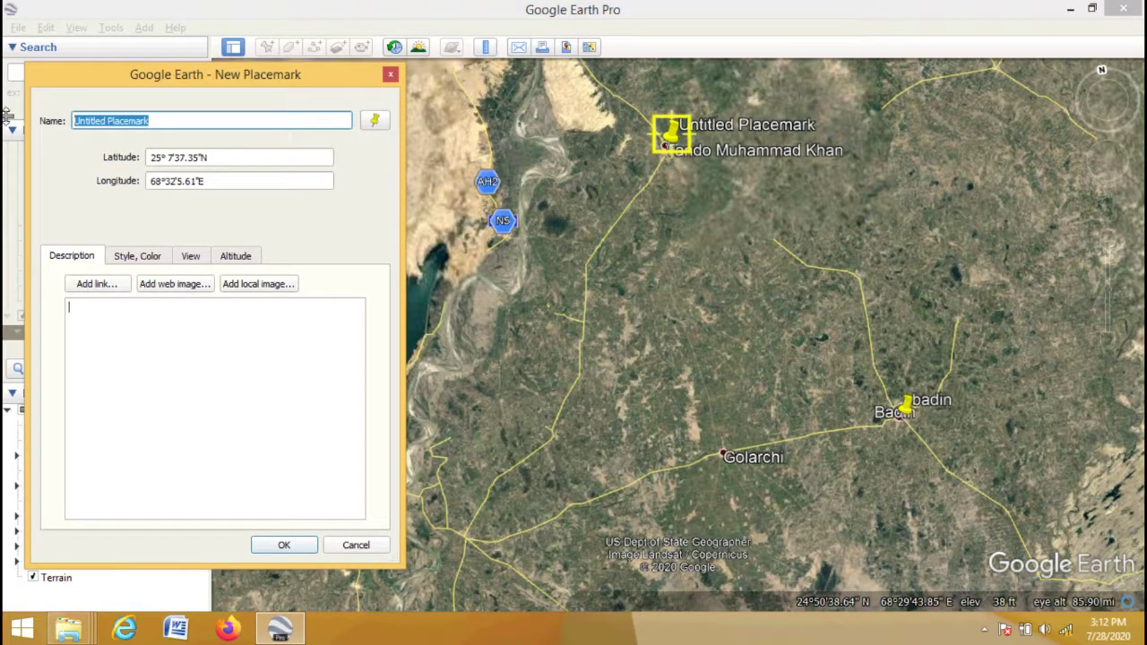
type("TMK")
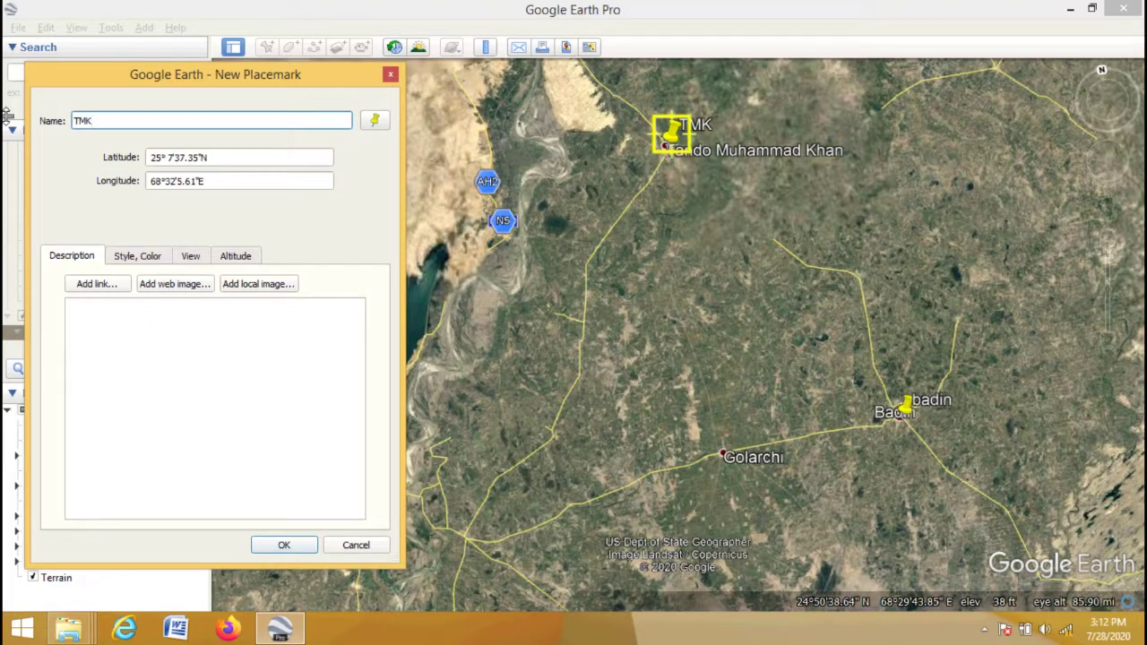
left_click(284, 545)
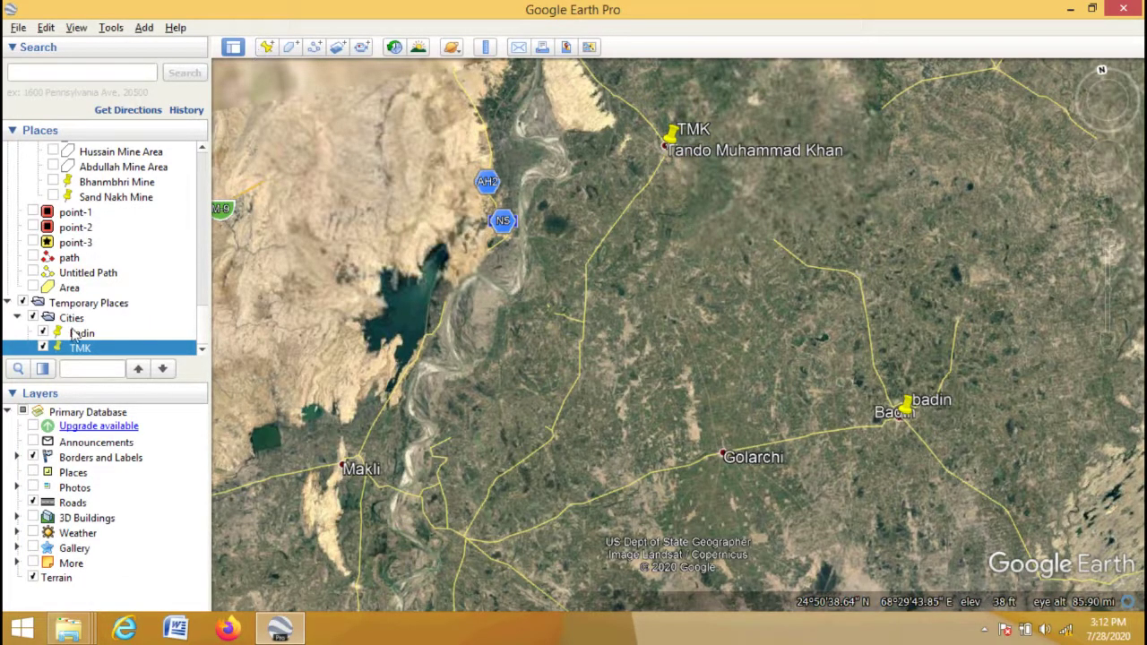
left_click(73, 318)
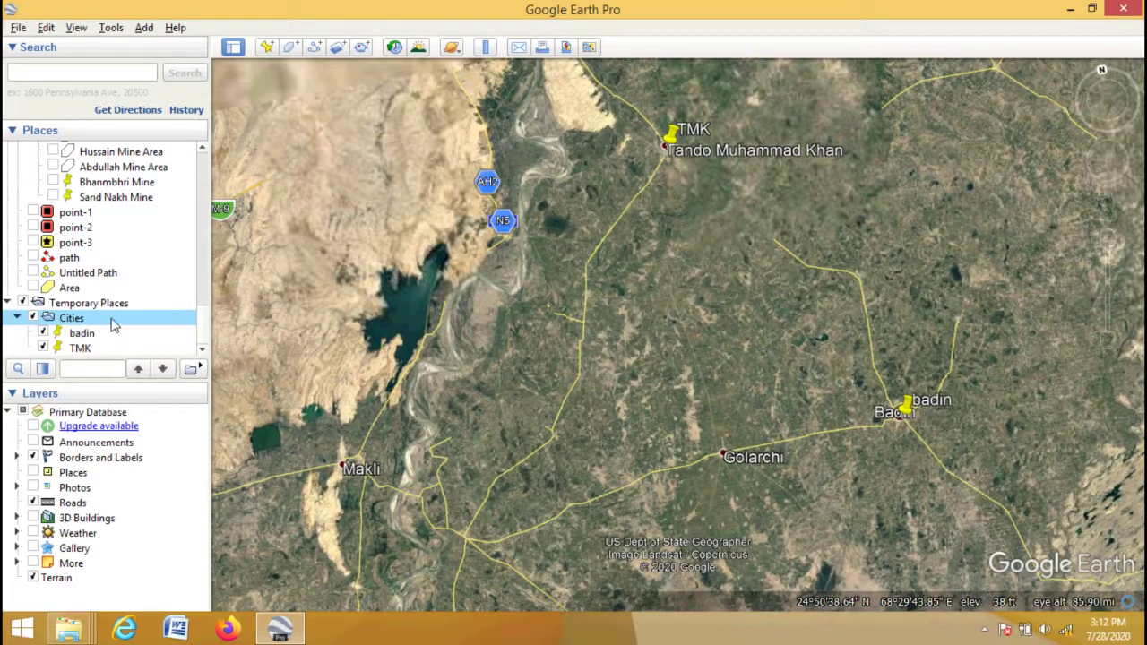
right_click(112, 320)
mouse_move(206, 334)
left_click(285, 325)
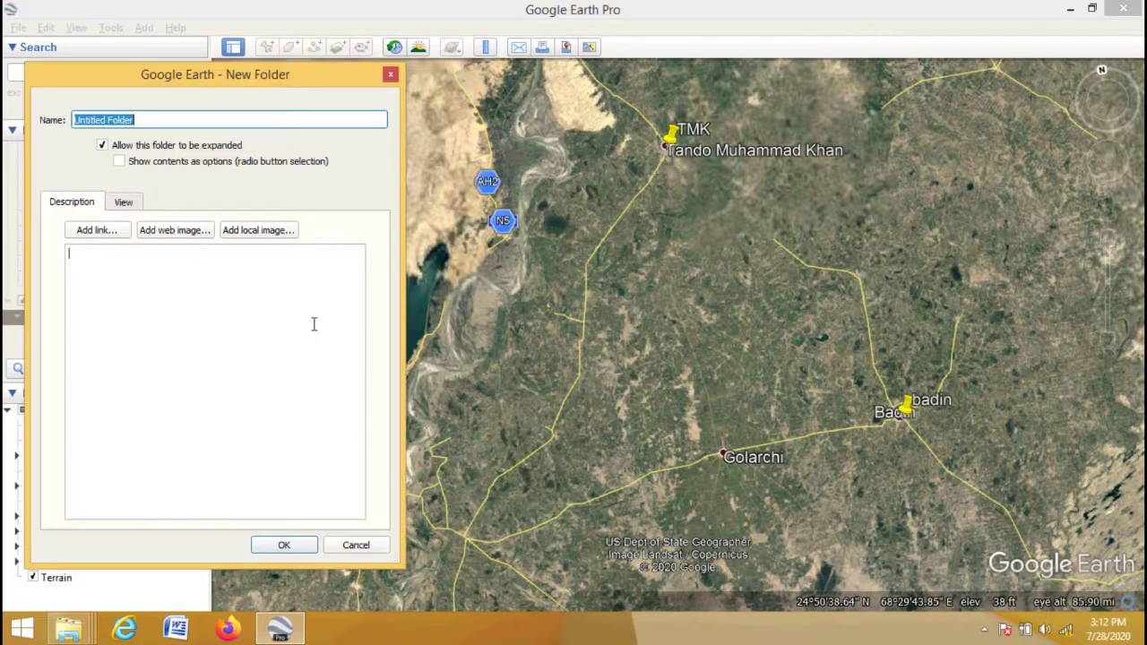
left_click(391, 76)
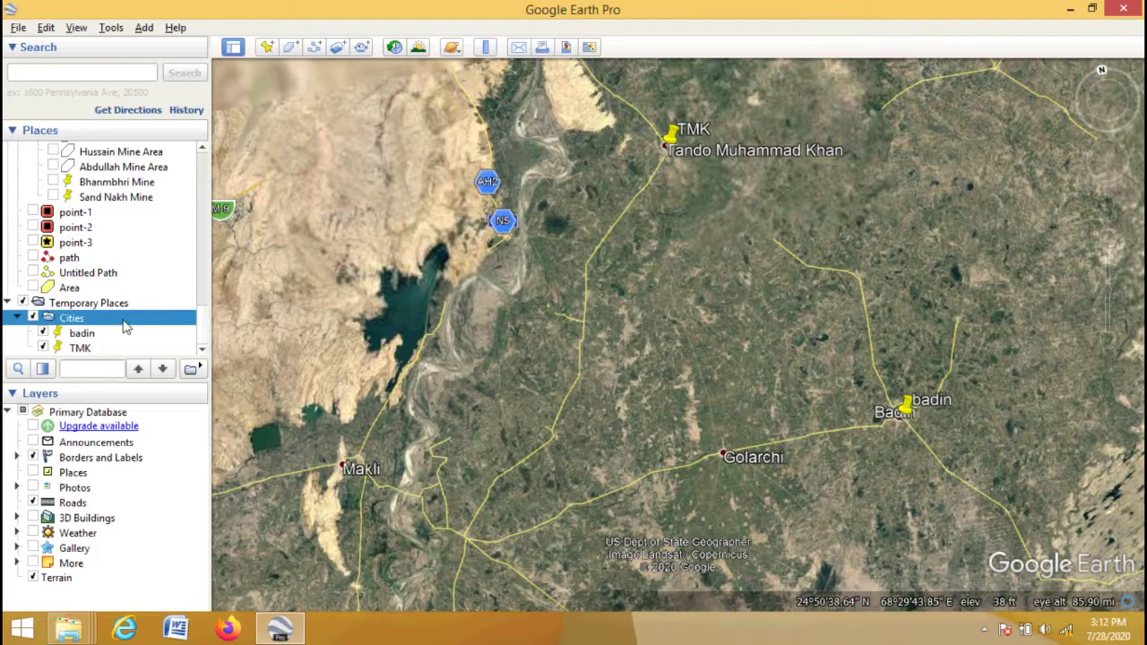
Add a placemark named golarchi to the Cities folder, placed on Golarchi at about 24°39'6"N, 68°31'59"E.
right_click(125, 326)
mouse_move(190, 330)
left_click(274, 347)
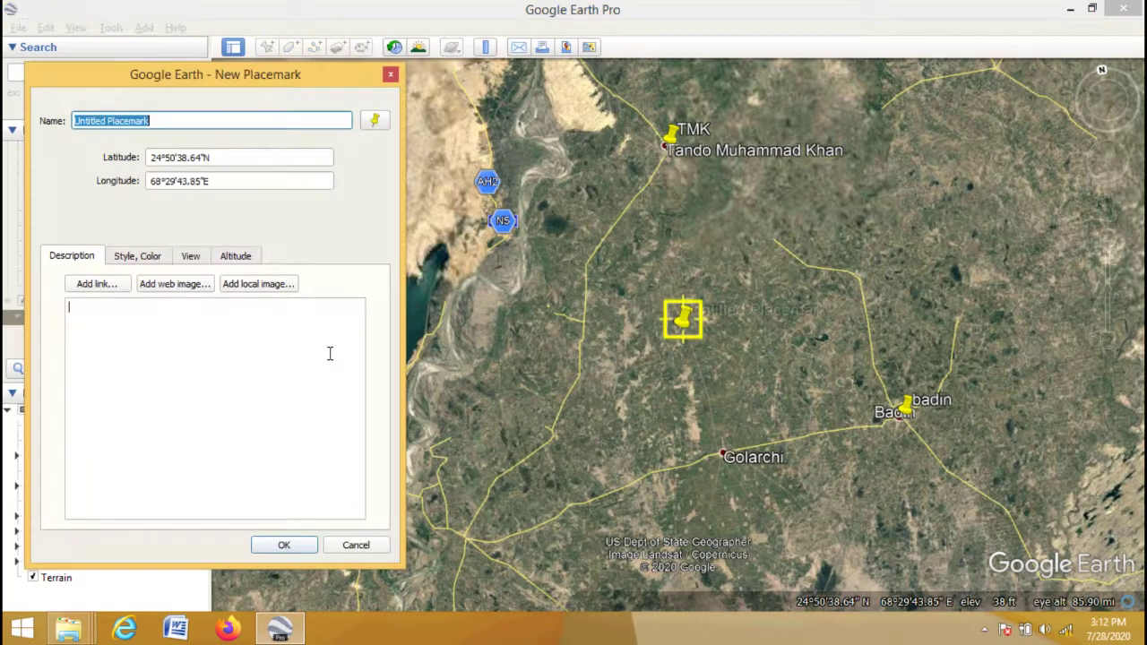
left_click_drag(687, 328, 727, 464)
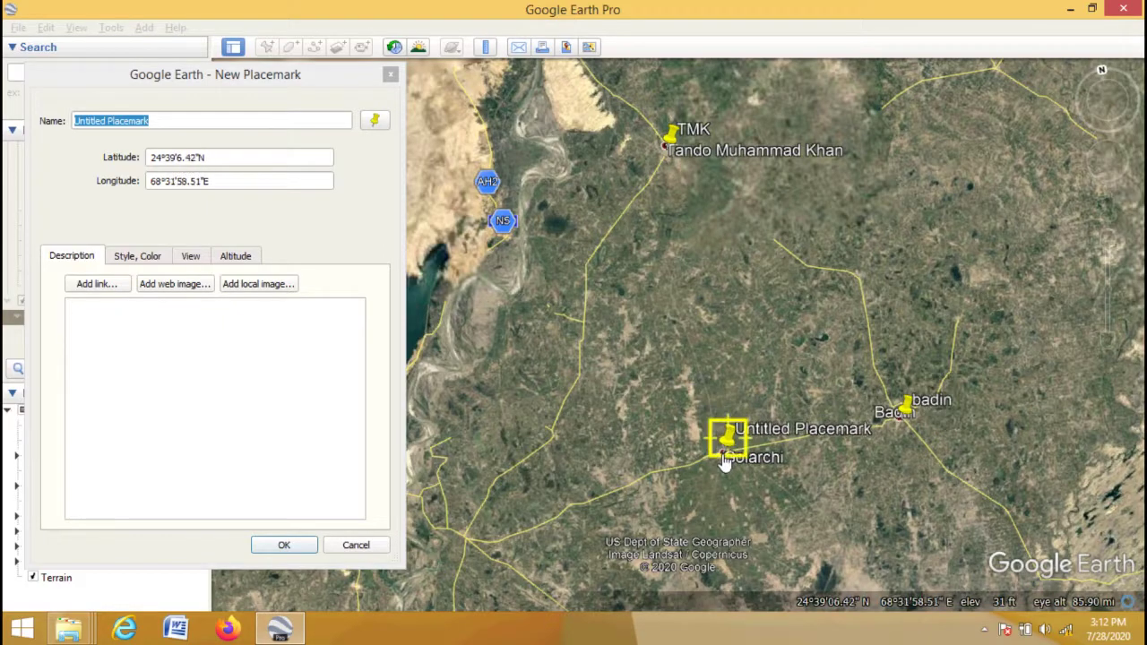
left_click(143, 144)
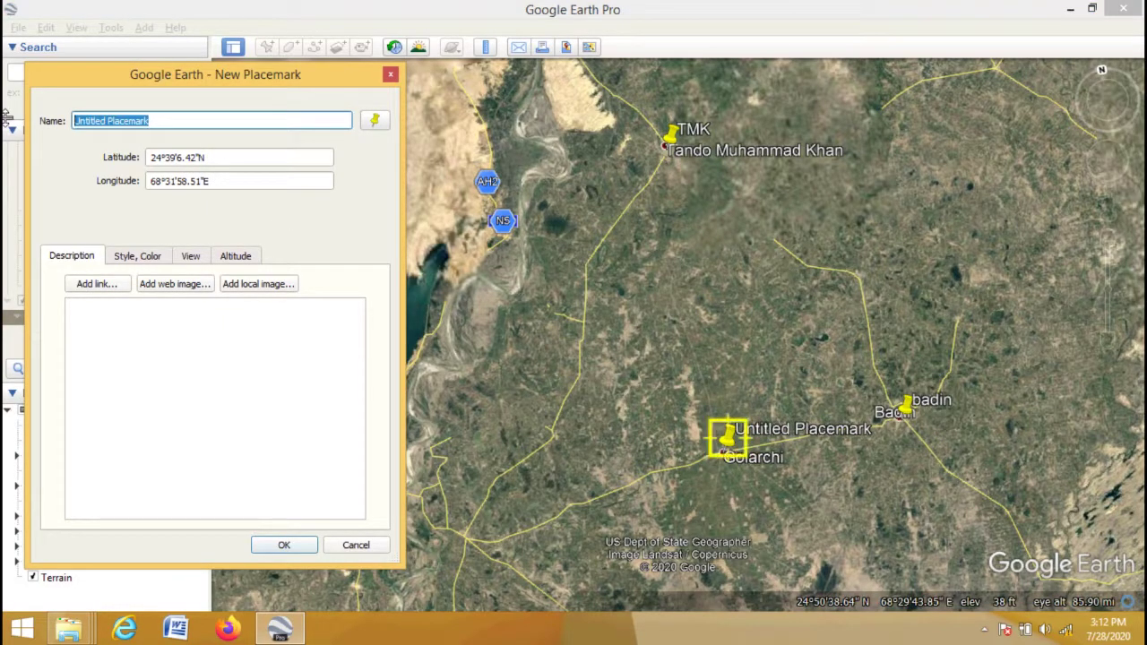
type("golarchi")
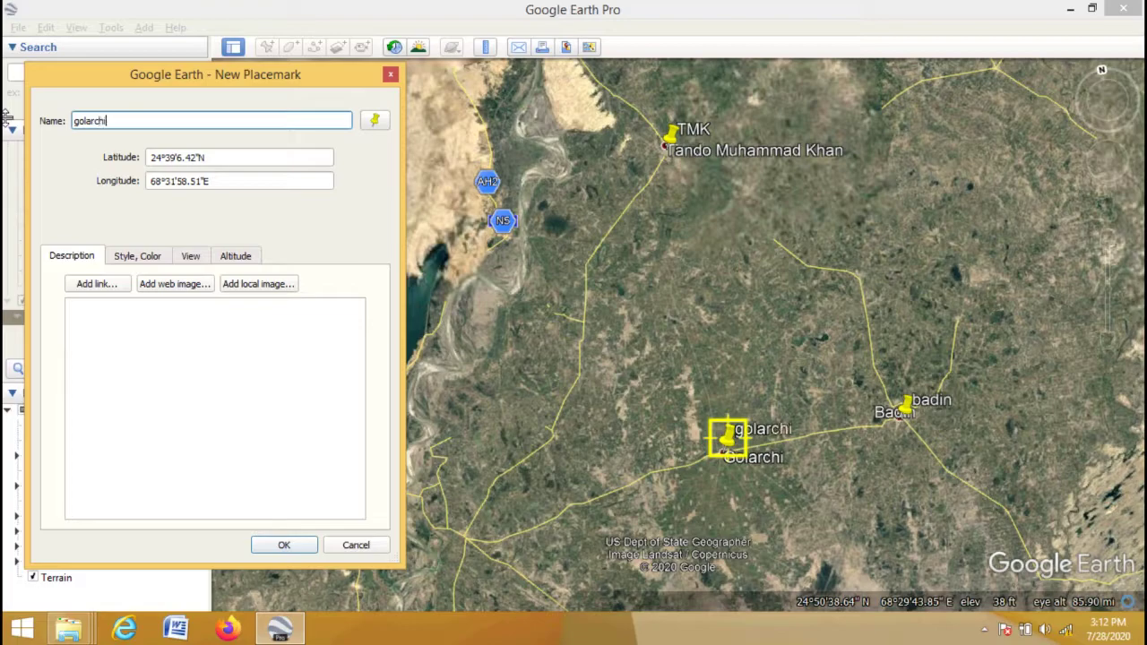
left_click(296, 545)
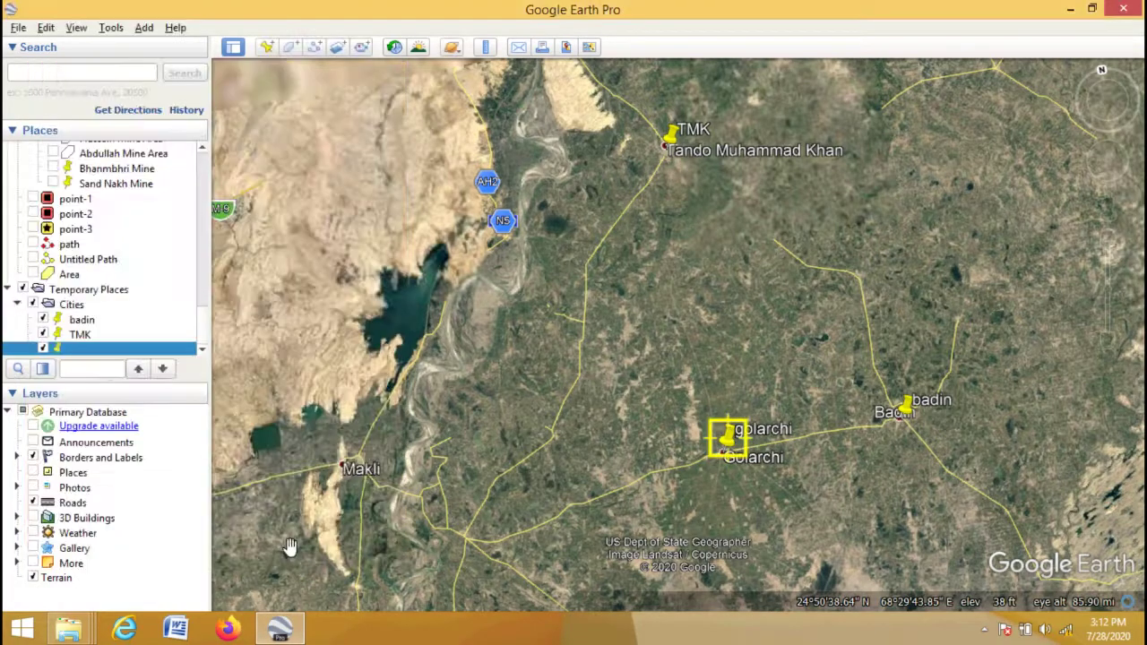
Add a placemark named makli to the Cities folder, placed on Makli at about 24°44'28"N, 67°53'44"E.
left_click(78, 307)
right_click(79, 306)
mouse_move(135, 314)
left_click(253, 335)
left_click_drag(257, 84, 948, 94)
left_click_drag(697, 321, 345, 474)
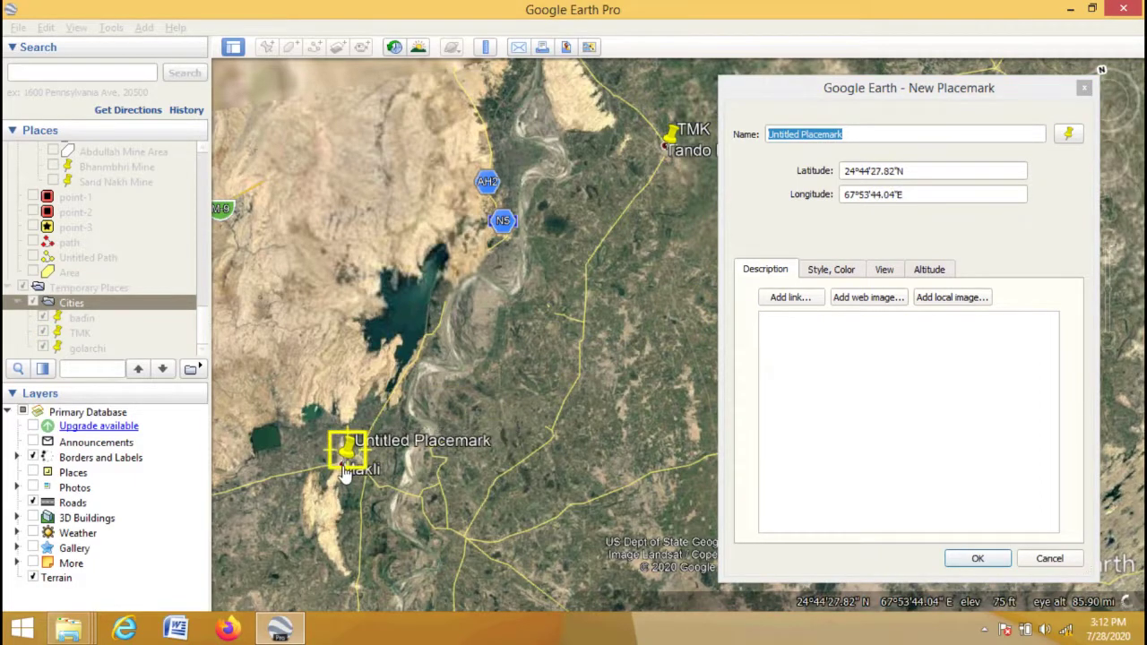
left_click(905, 139)
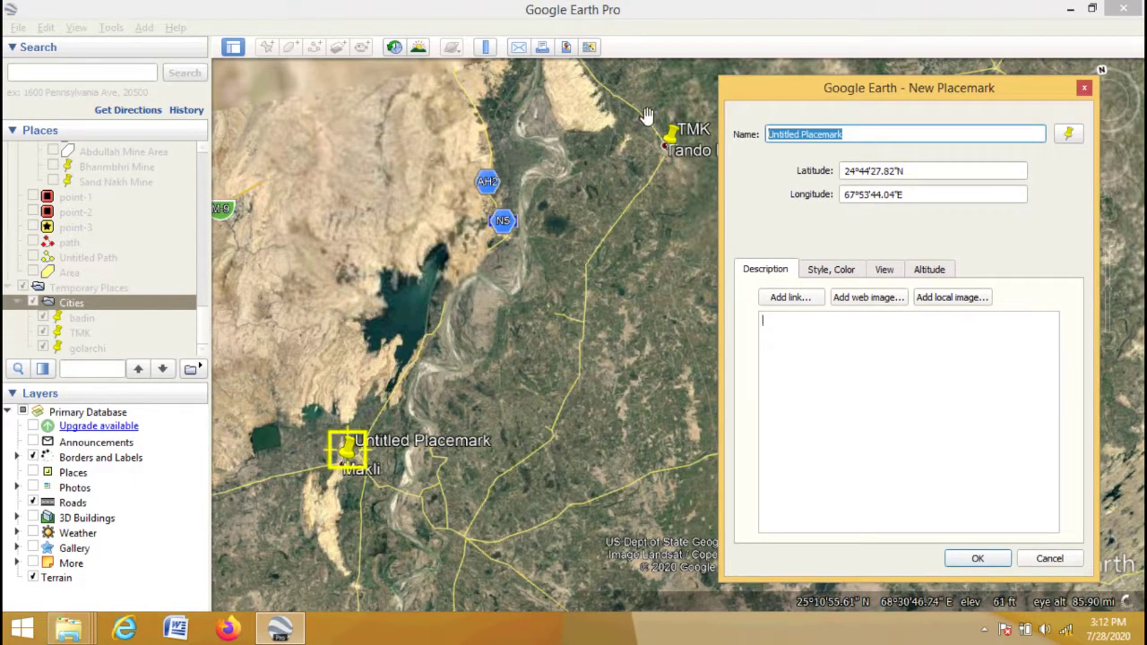
type("makli")
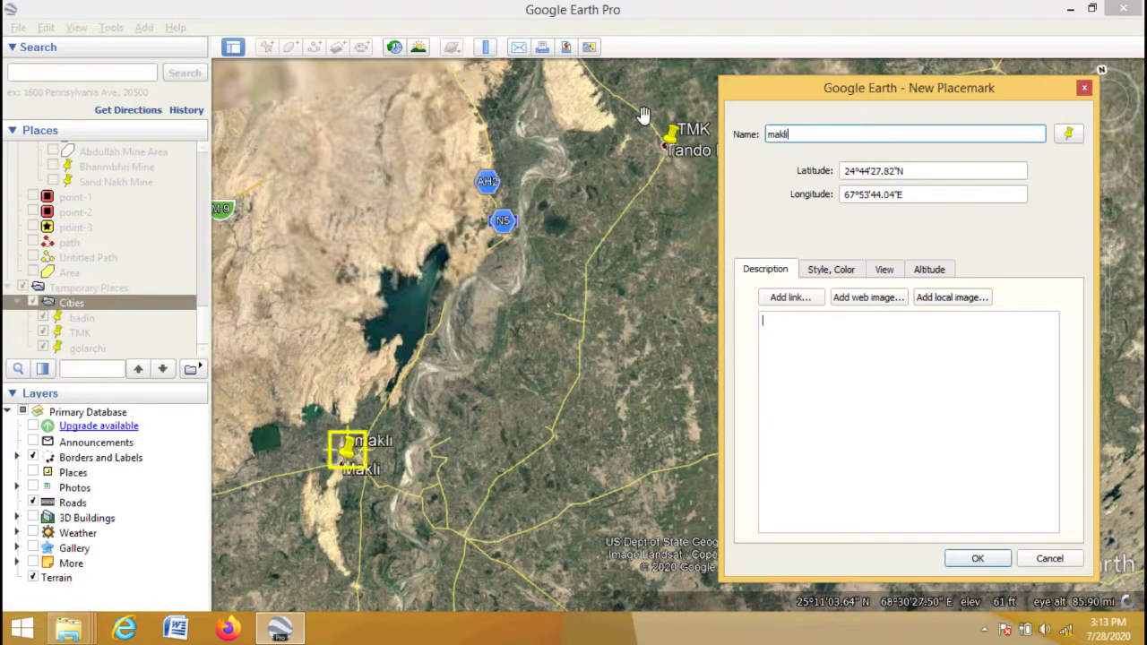
left_click(980, 561)
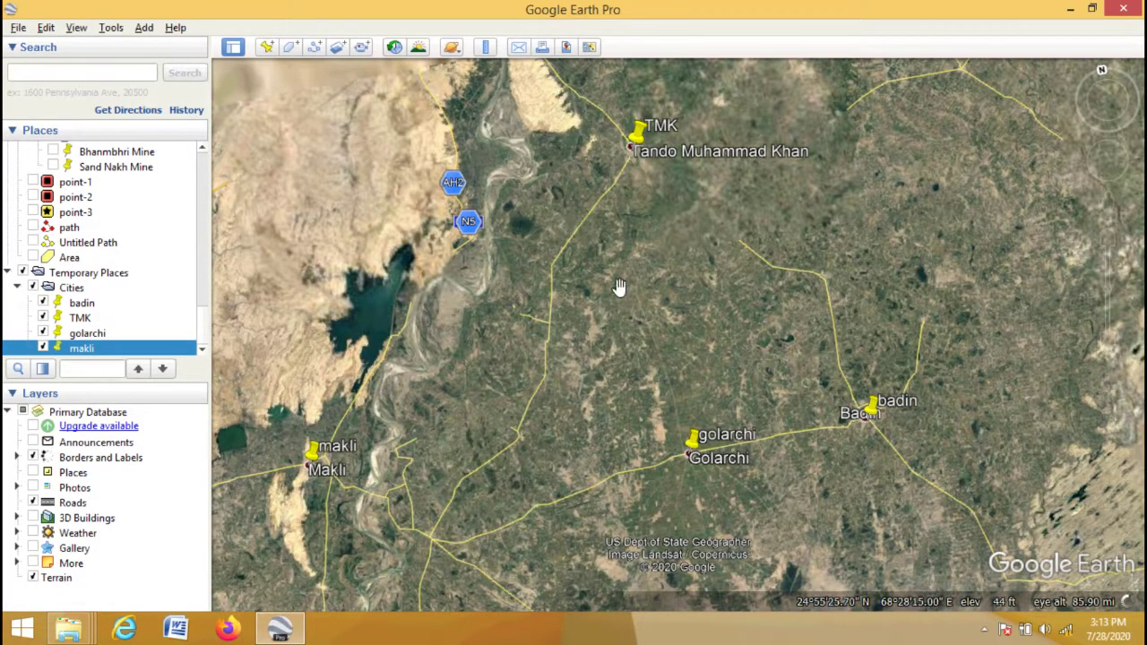
Save the Cities folder of placemarks to the Downloads folder as a KML file named Cities.
scroll(577, 325, "down", 2)
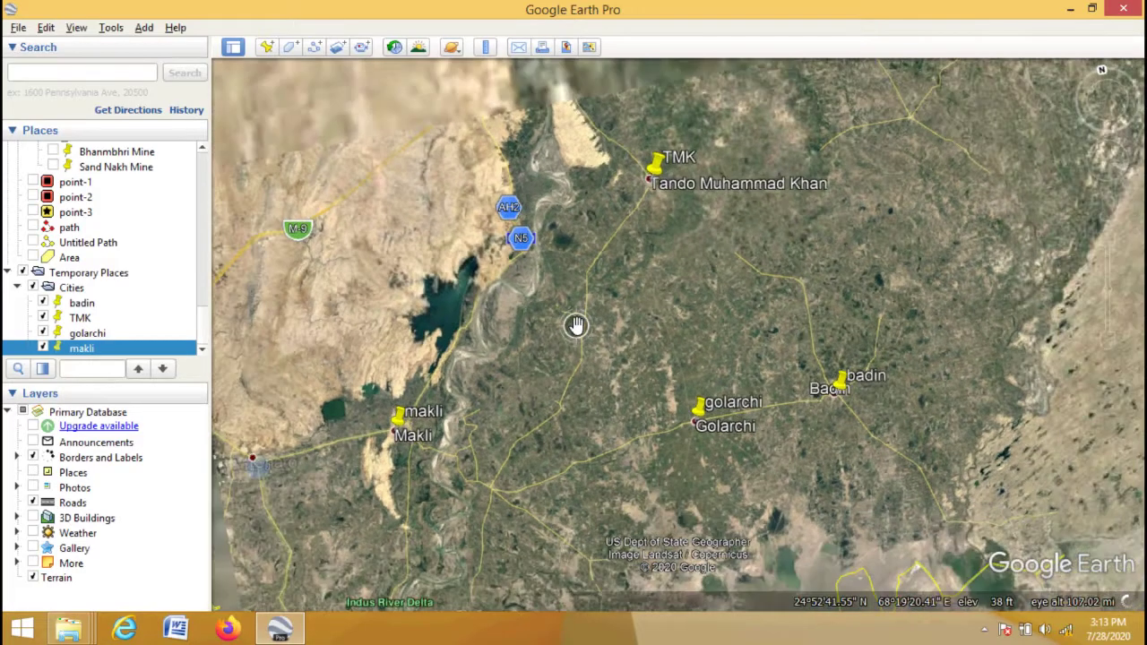
left_click(1108, 343)
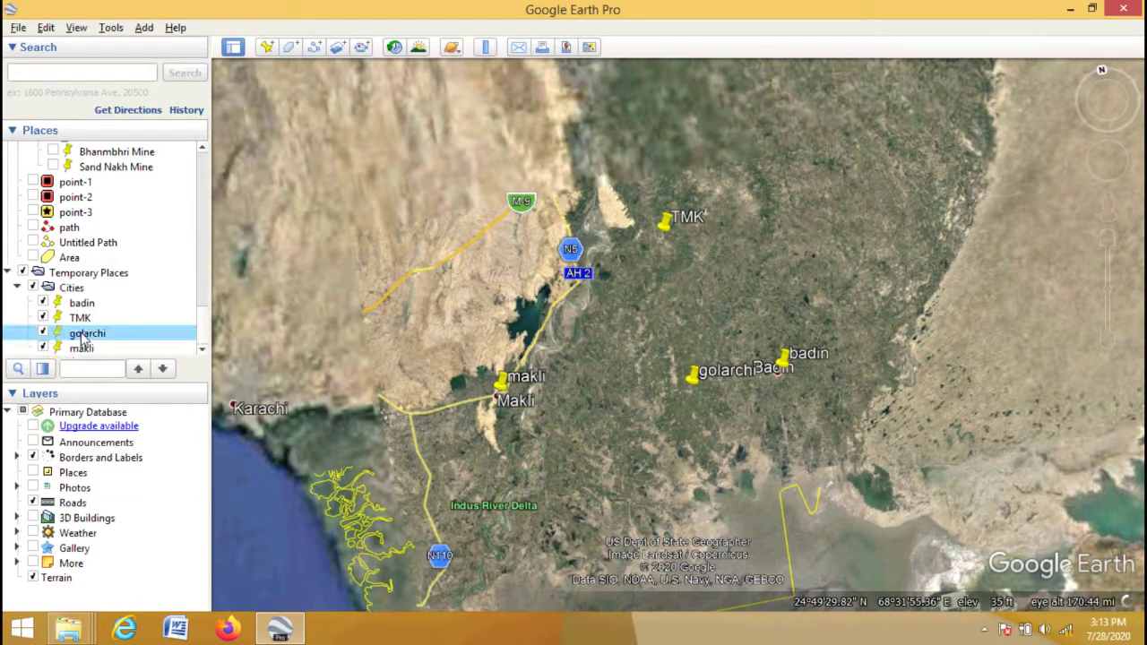
left_click(80, 317)
left_click(80, 304)
left_click(77, 291)
right_click(102, 289)
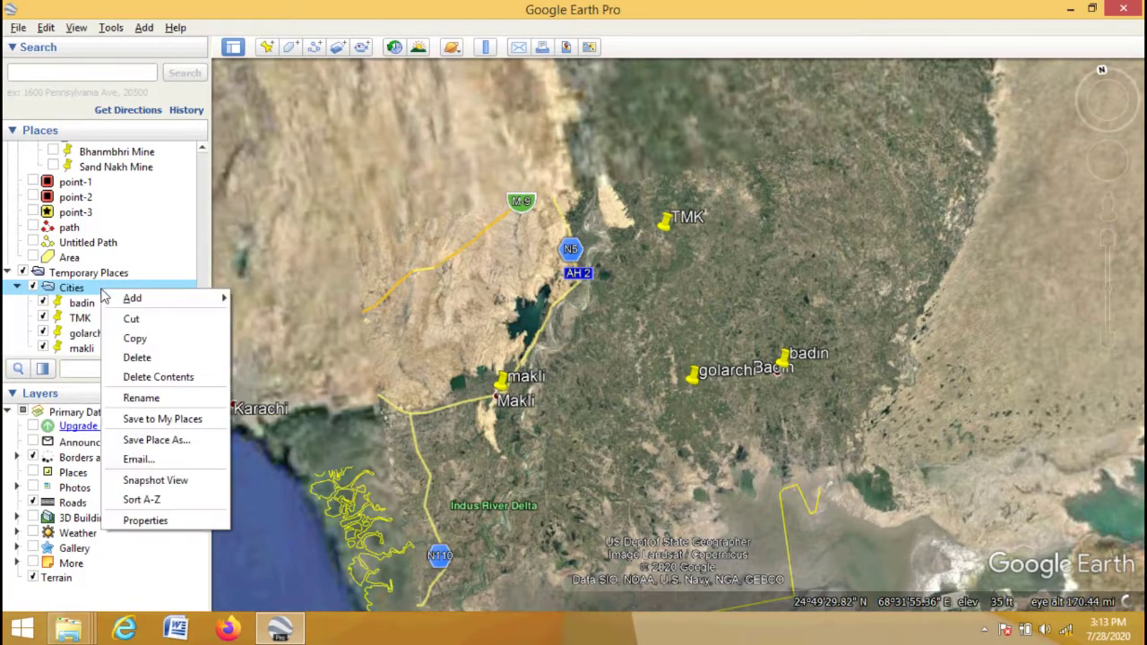
left_click(188, 440)
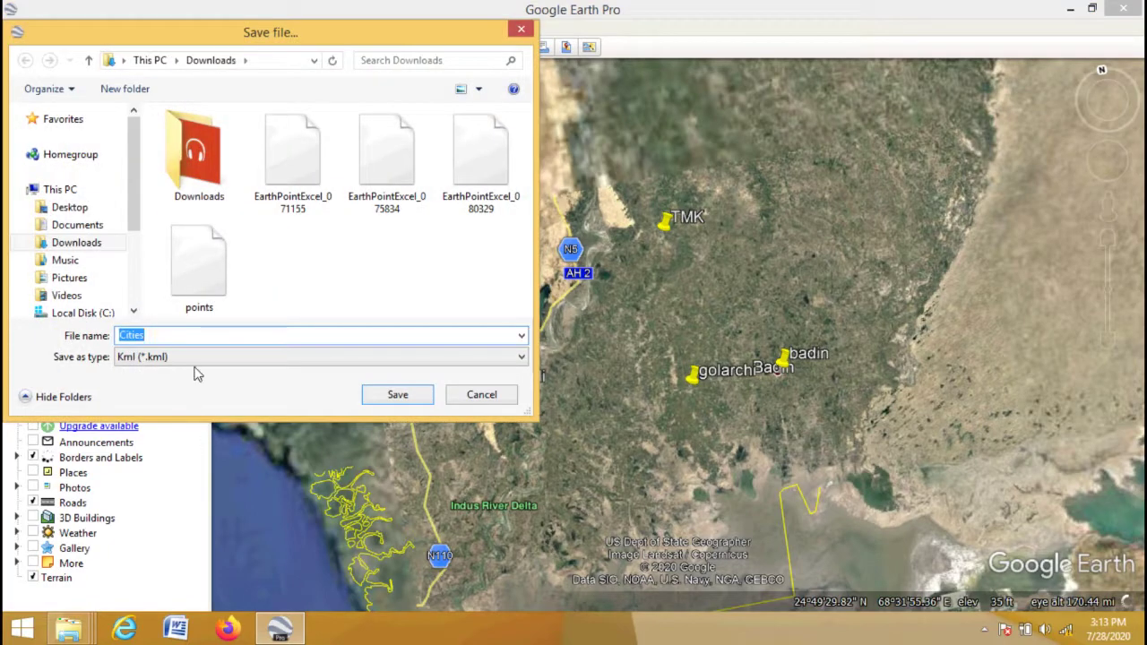
left_click(298, 273)
left_click(277, 58)
left_click(275, 61)
left_click(418, 396)
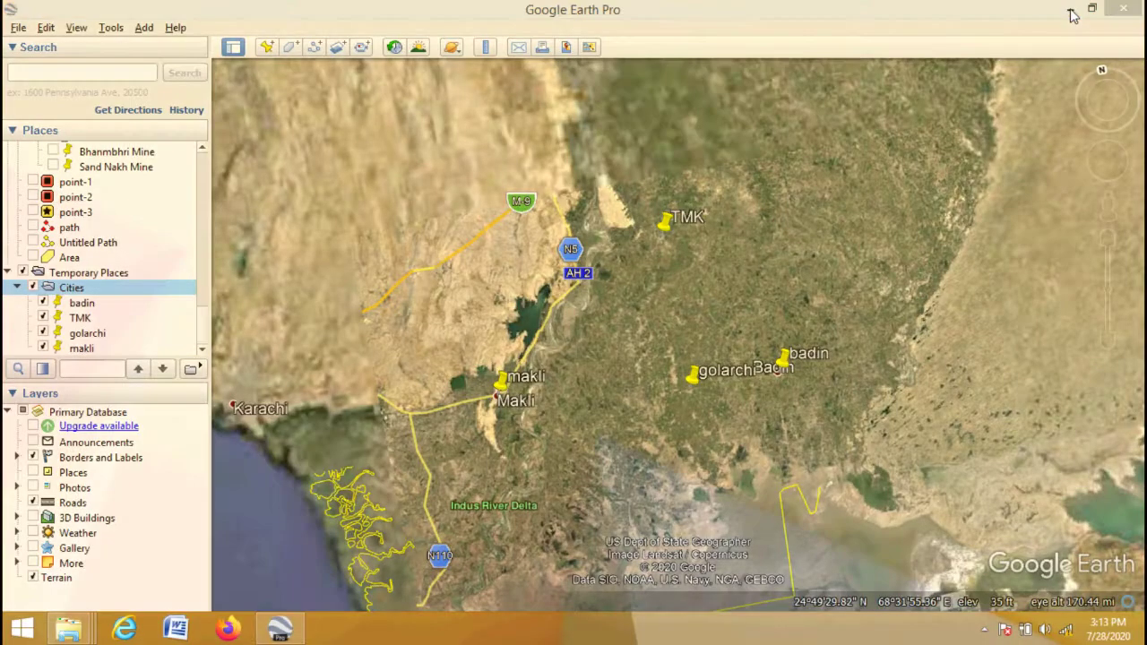
Minimize Google Earth Pro, launch ArcMap 10.2.2 and dismiss its Getting Started dialog to work in a blank map.
left_click(1072, 14)
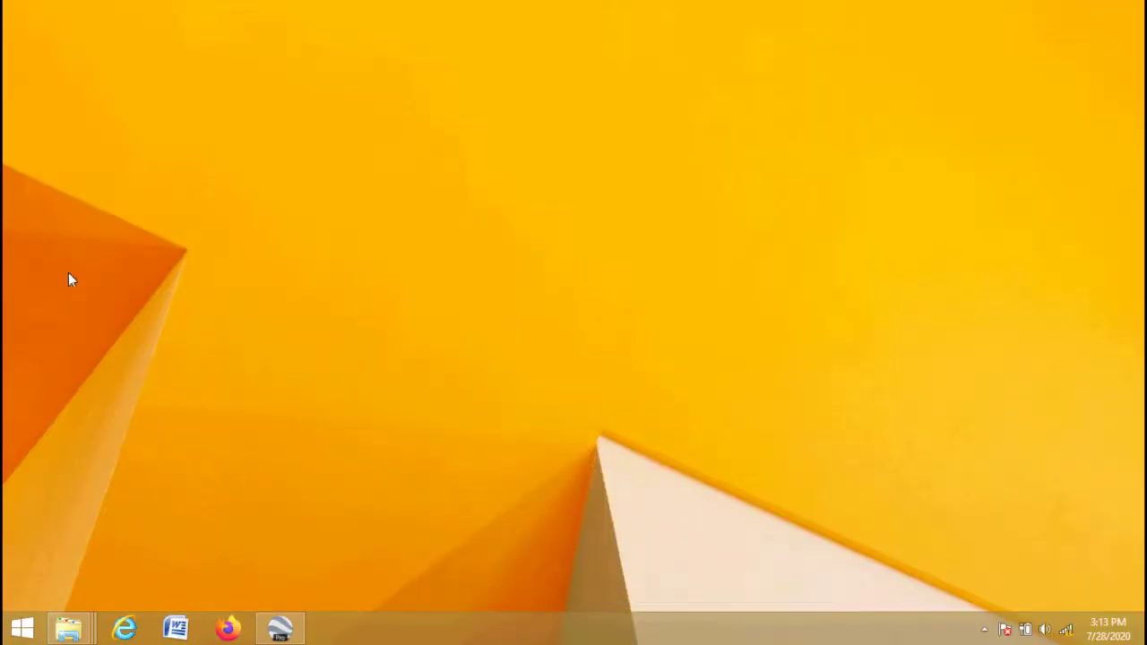
left_click(36, 628)
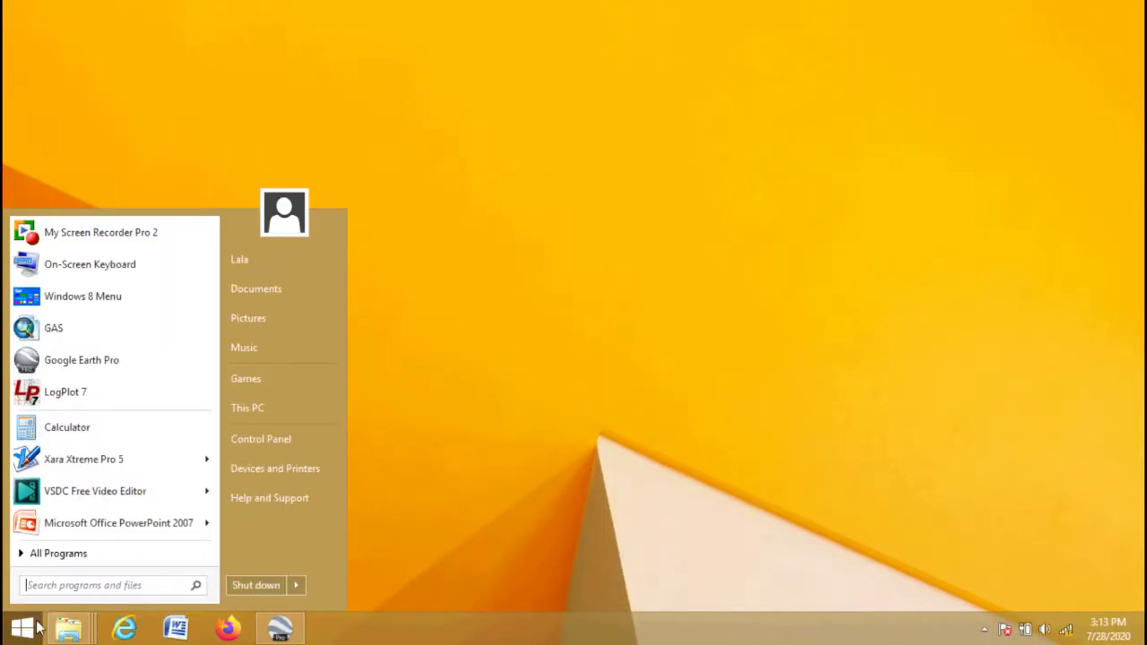
left_click(115, 554)
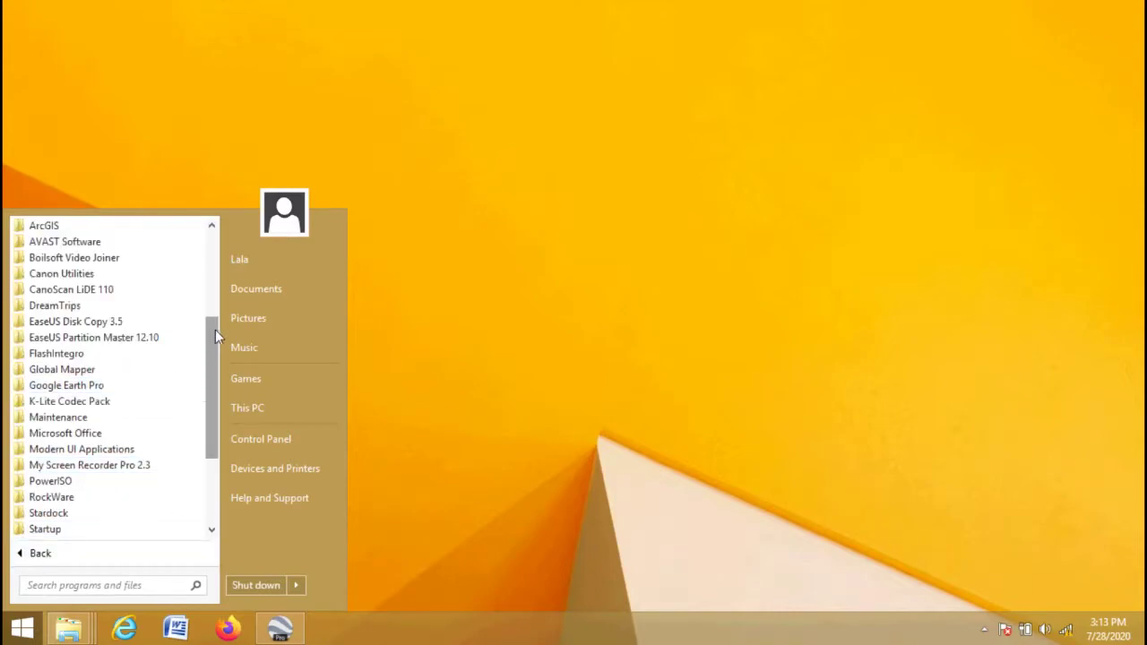
mouse_move(212, 333)
left_mouse_down()
mouse_move(210, 390)
mouse_move(212, 320)
left_mouse_up()
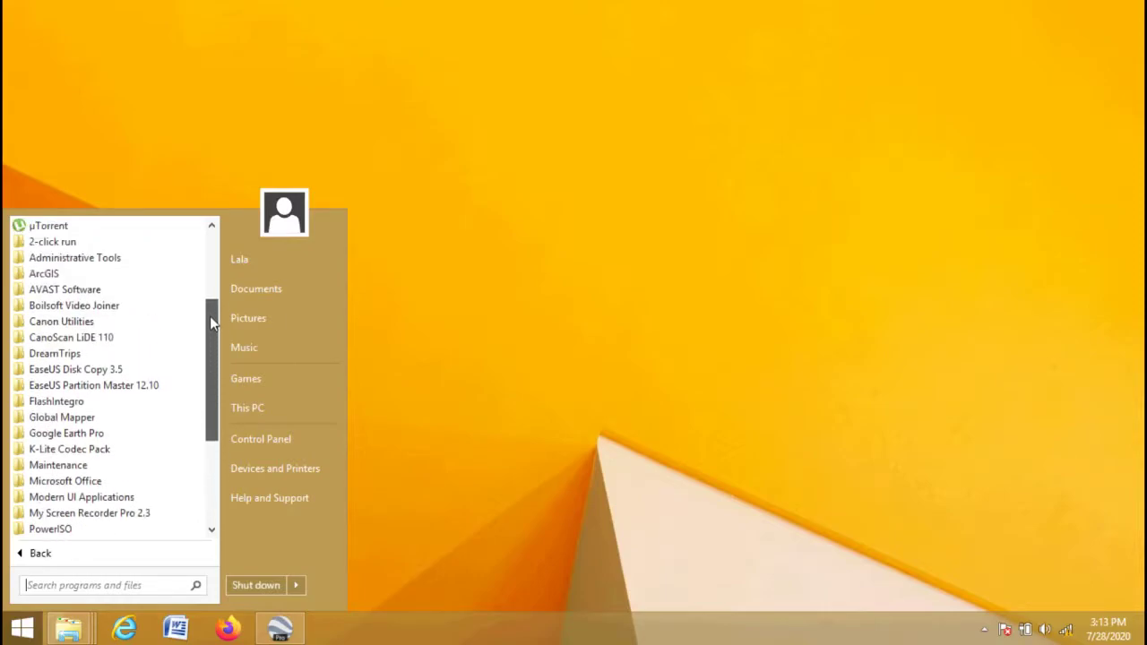
left_click(49, 273)
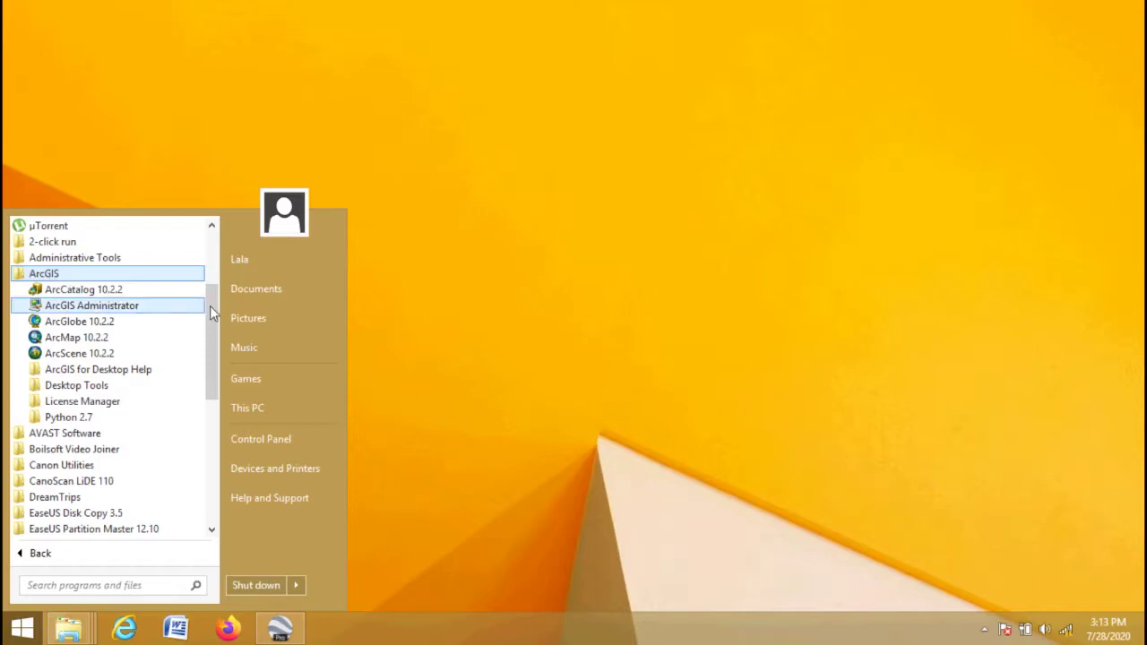
left_click_drag(213, 306, 212, 316)
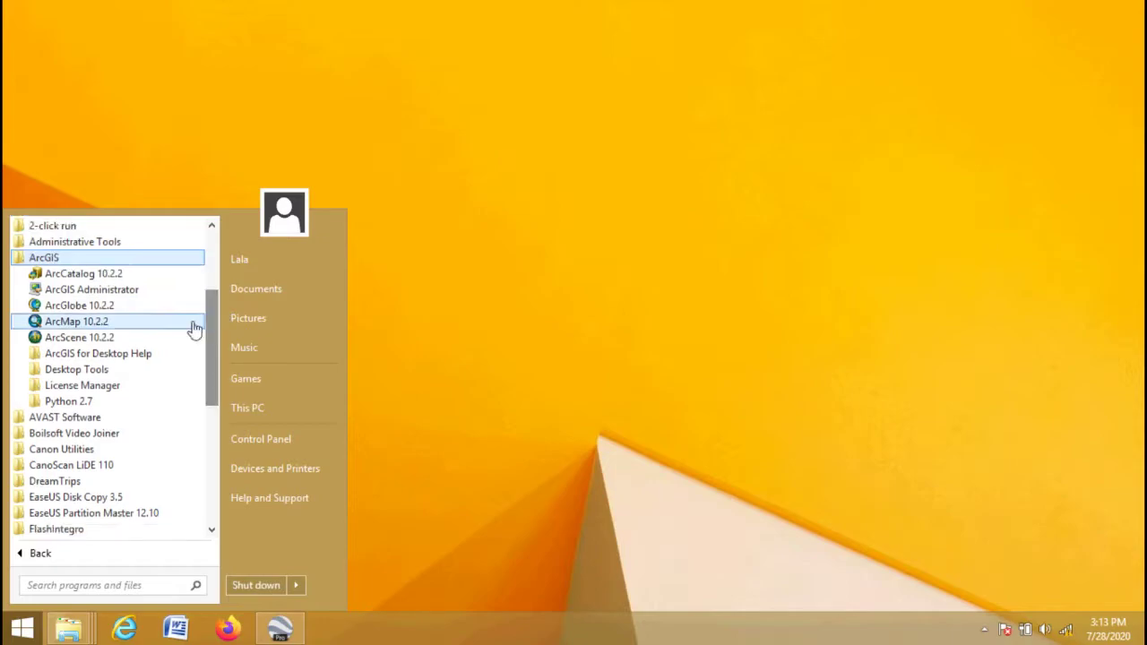
right_click(76, 323)
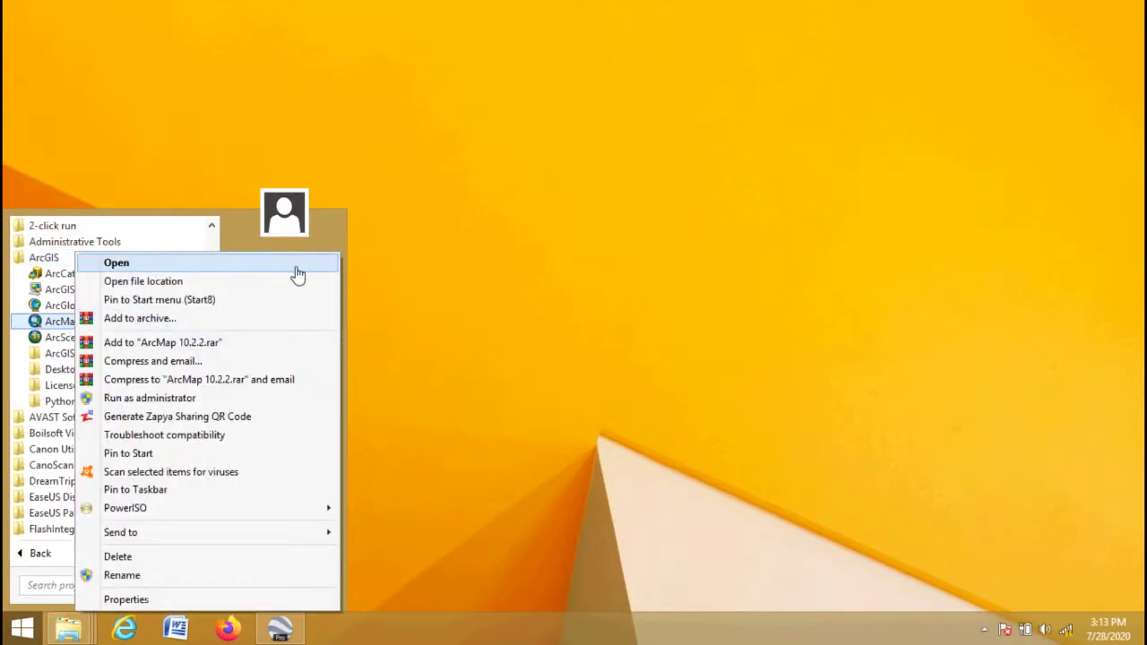
left_click(298, 269)
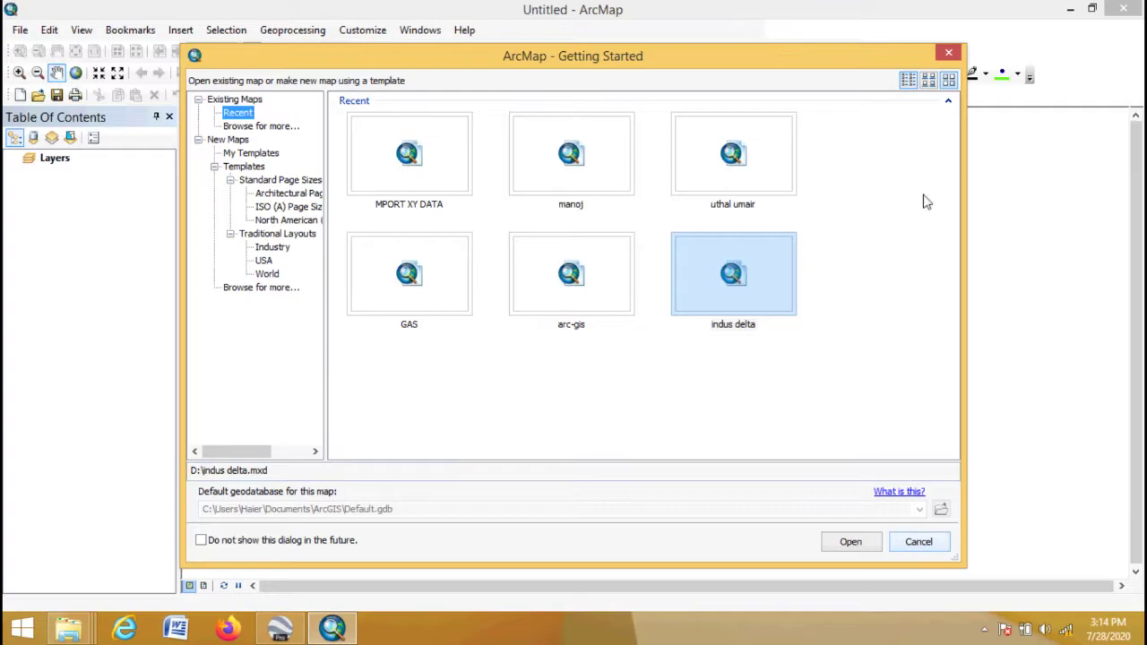
left_click(951, 54)
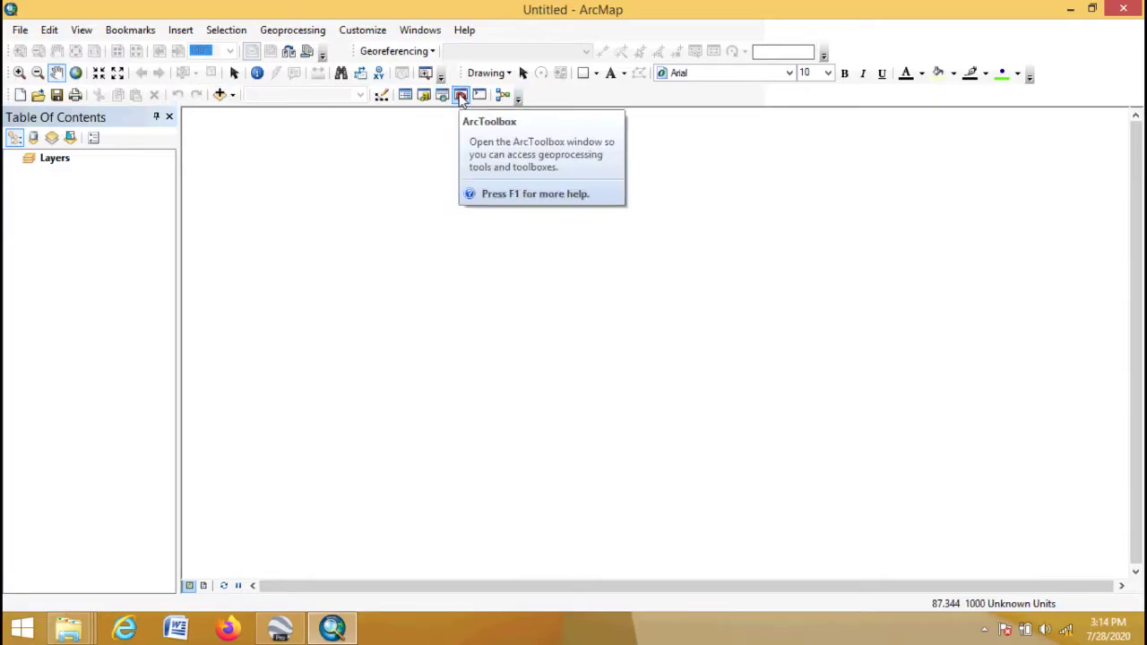
Open the KML To Layer tool from the From KML toolset of ArcToolbox's Conversion Tools.
left_click(461, 95)
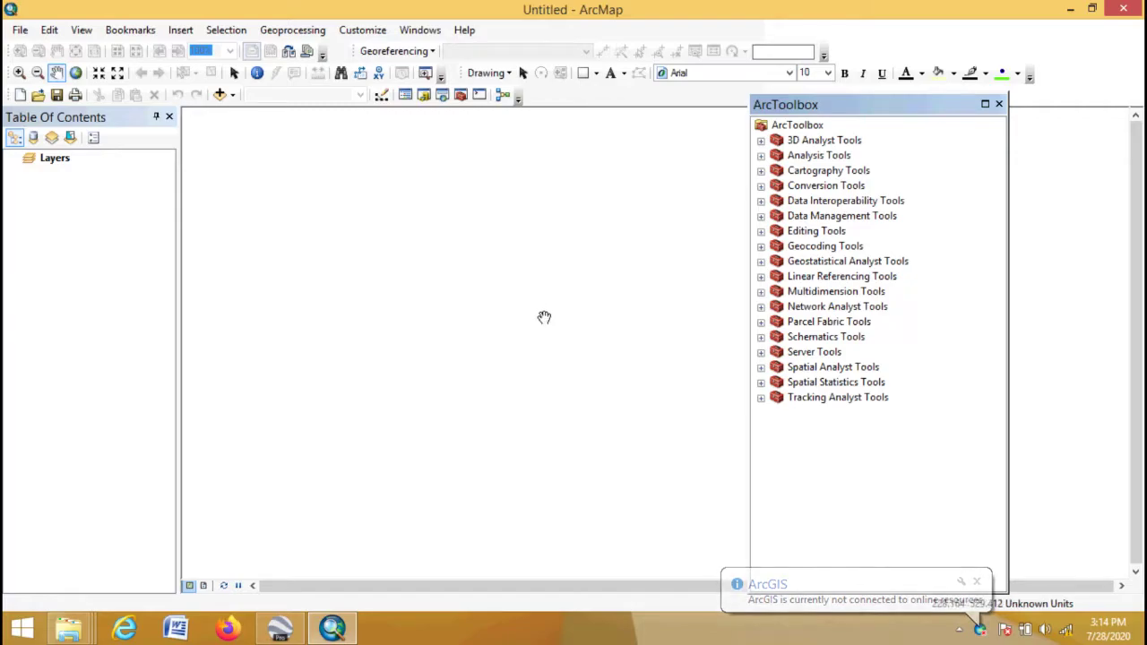
left_click(761, 186)
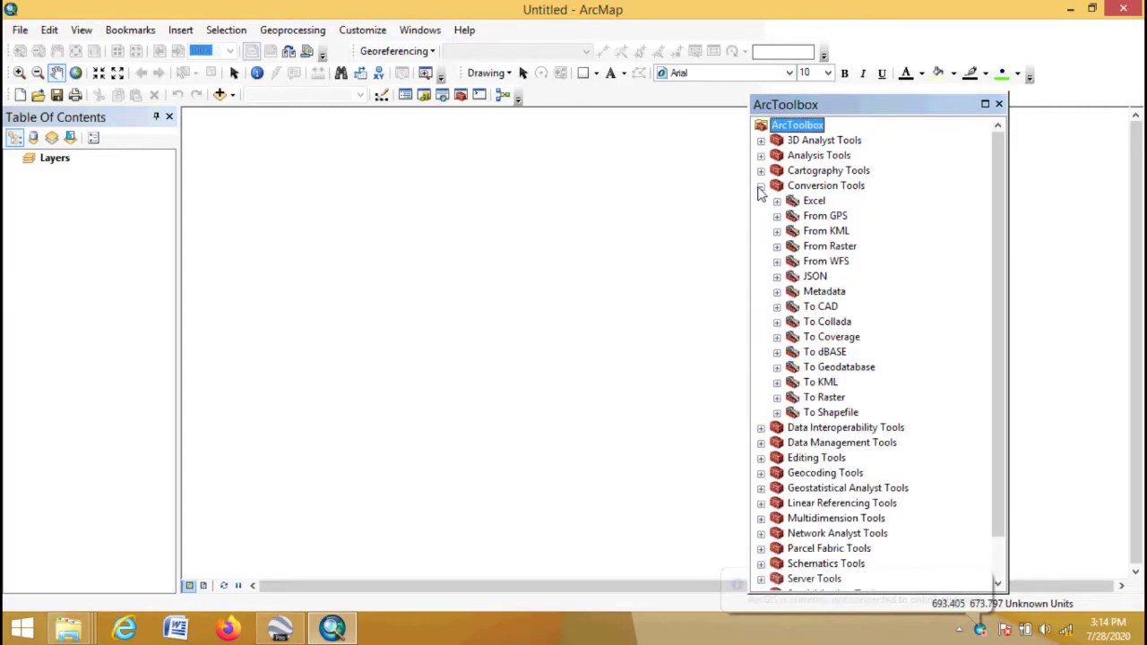
left_click(794, 190)
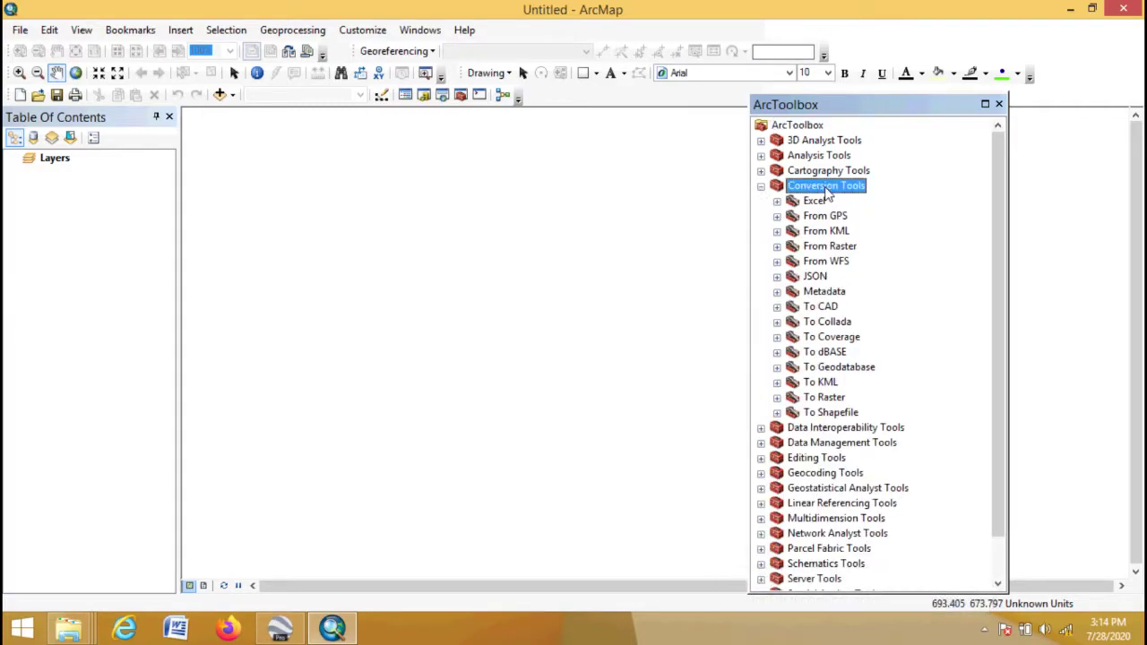
left_click_drag(1003, 199, 957, 224)
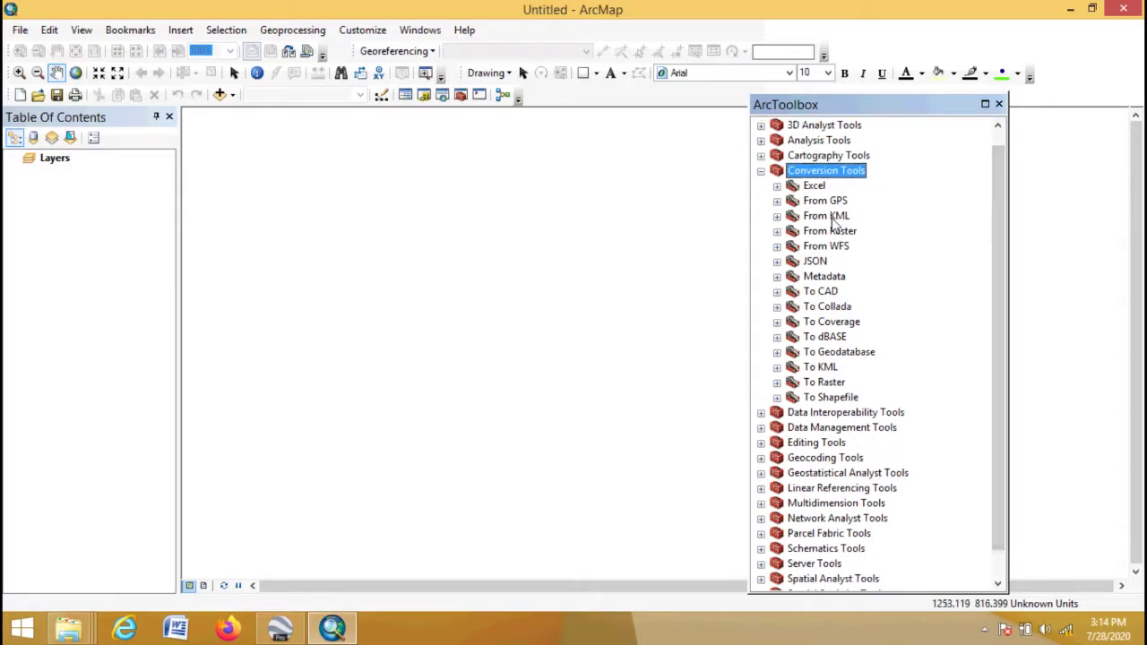
left_click(844, 220)
left_click(777, 217)
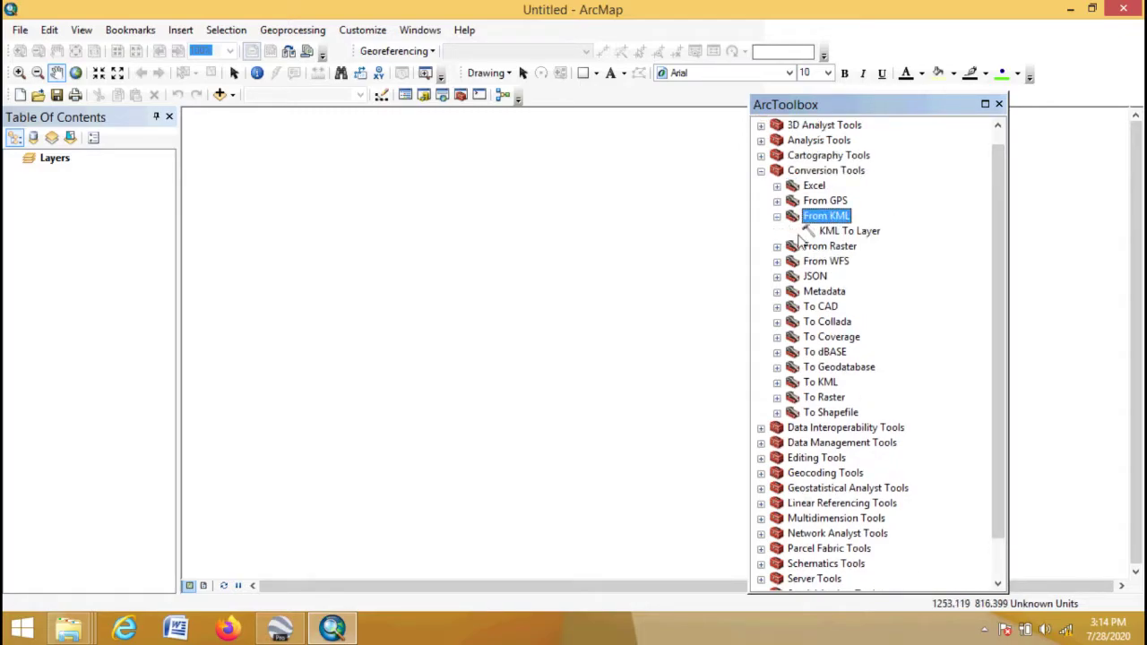
left_click(868, 237)
right_click(869, 236)
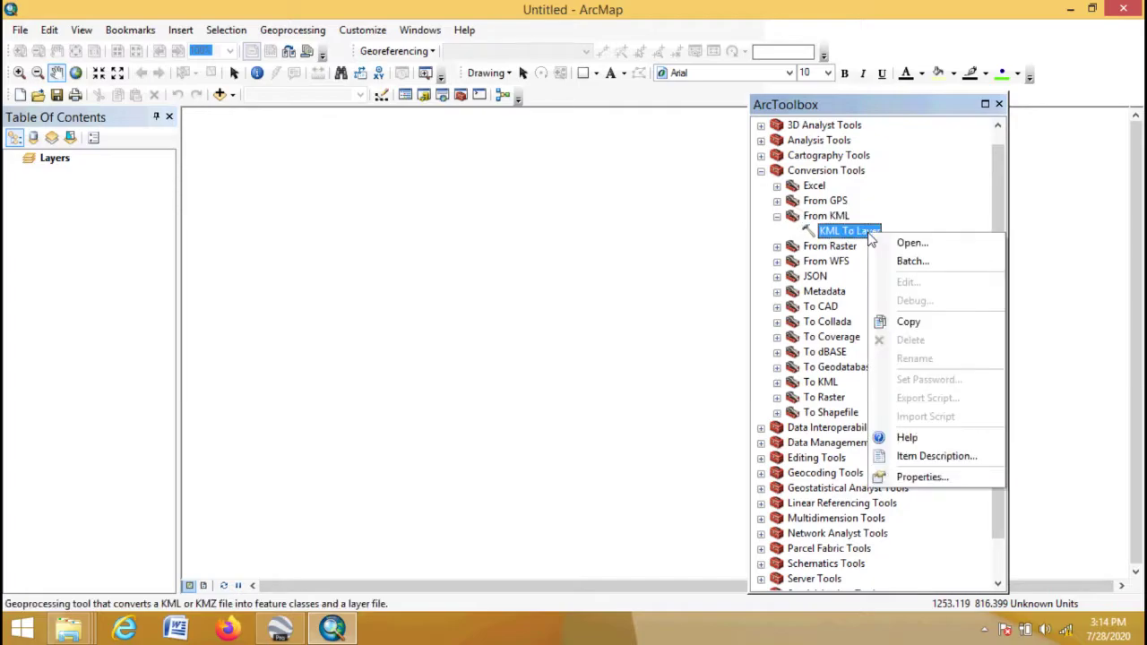
left_click(979, 250)
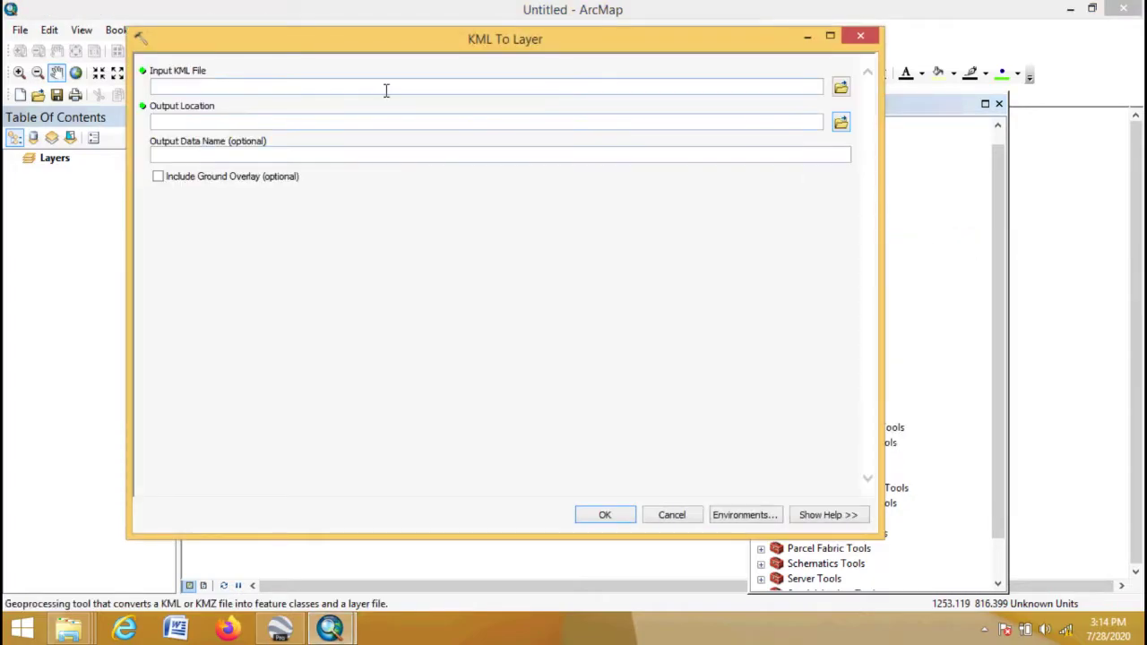
Set the input KML file to Cities.kml from the Downloads folder.
left_click(841, 87)
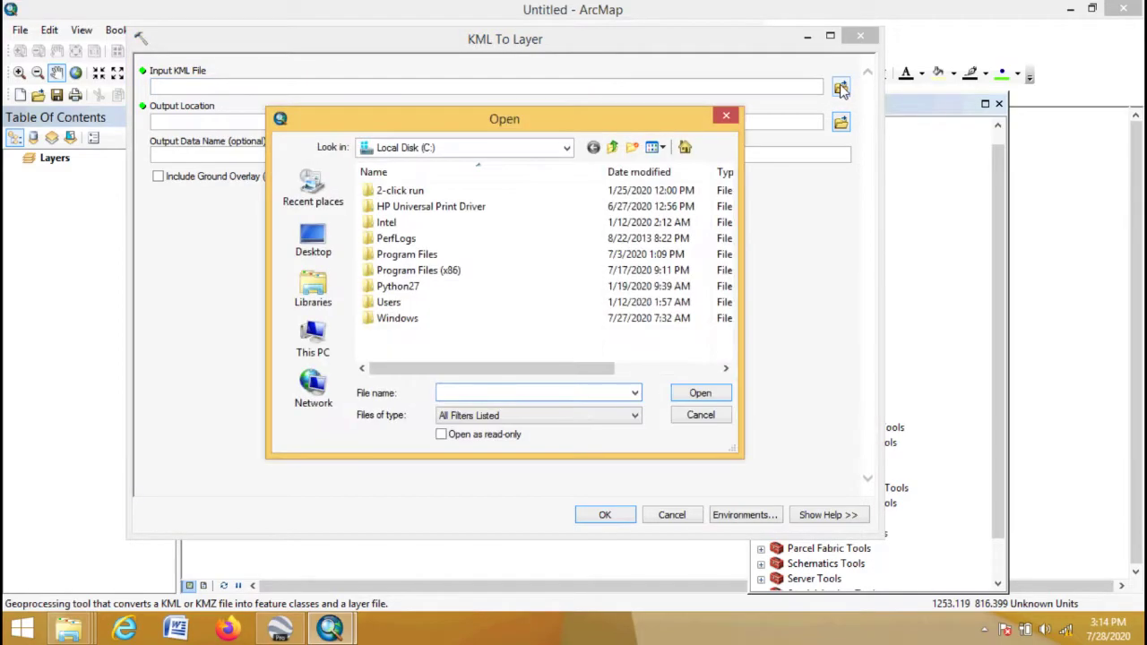
left_click(313, 341)
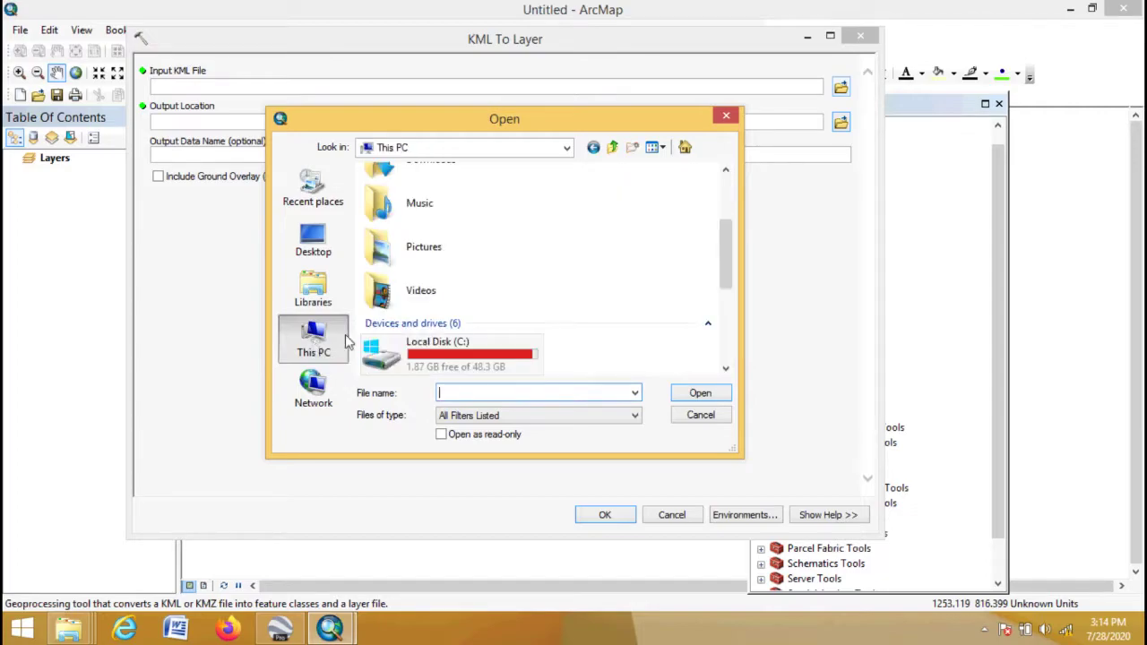
left_click_drag(729, 274, 727, 249)
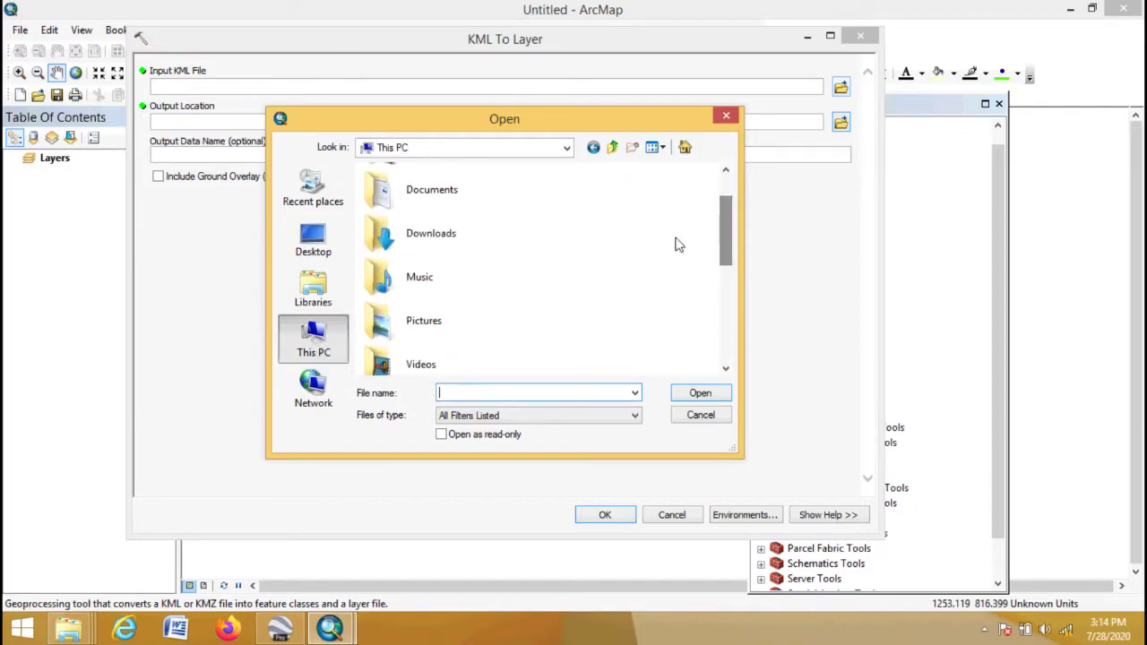
left_click(461, 234)
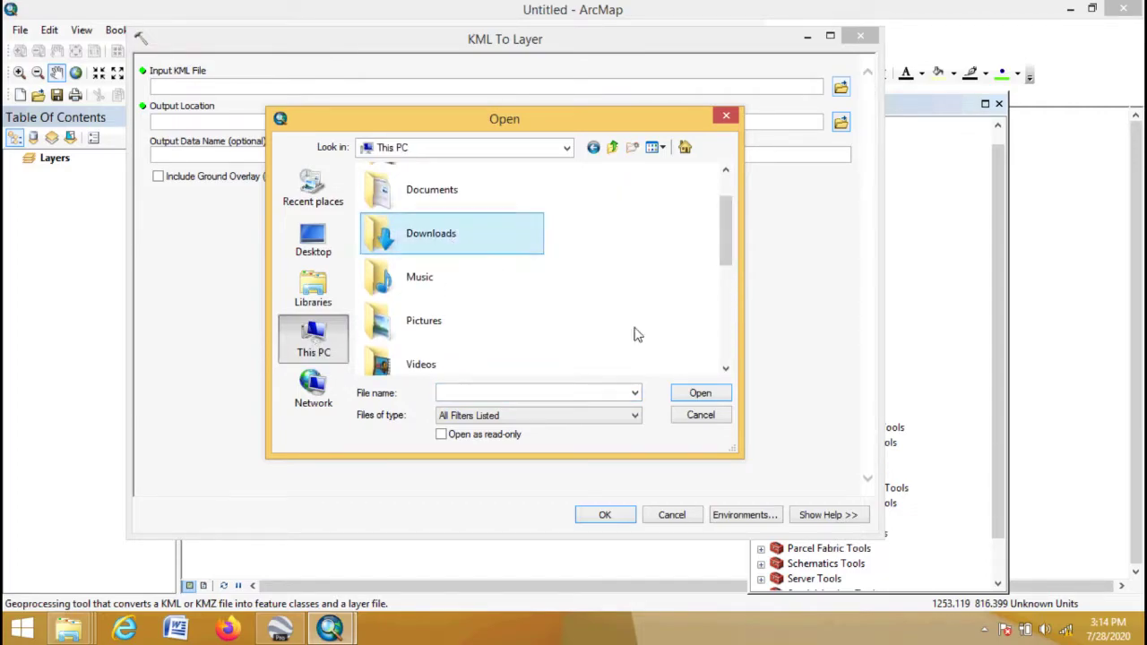
left_click(701, 392)
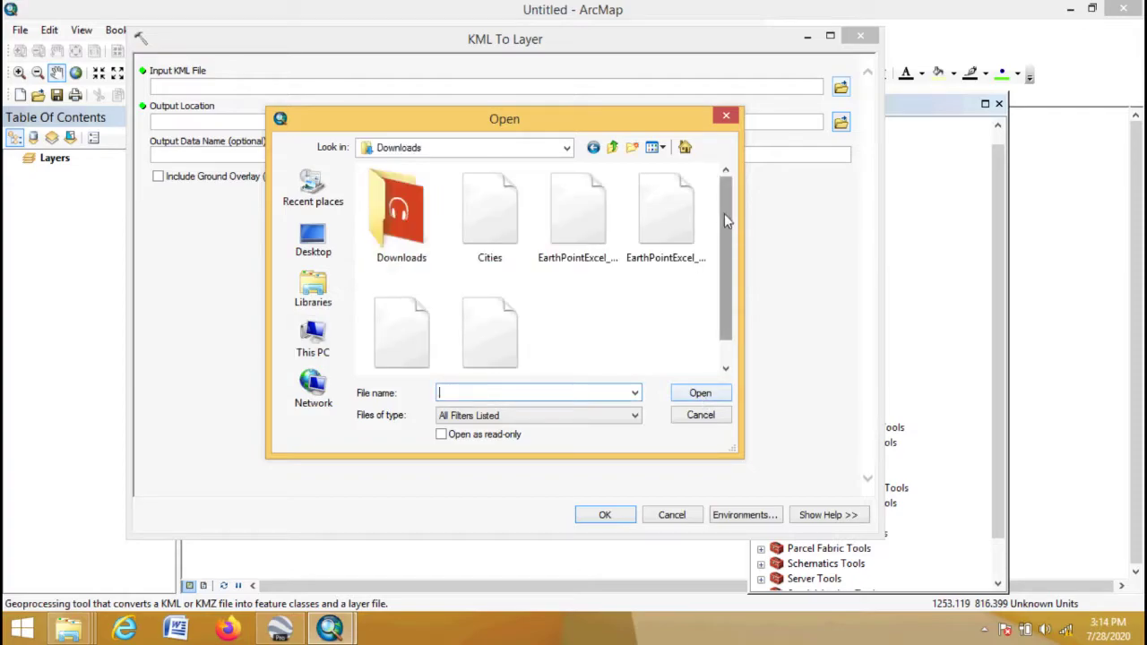
left_click(491, 215)
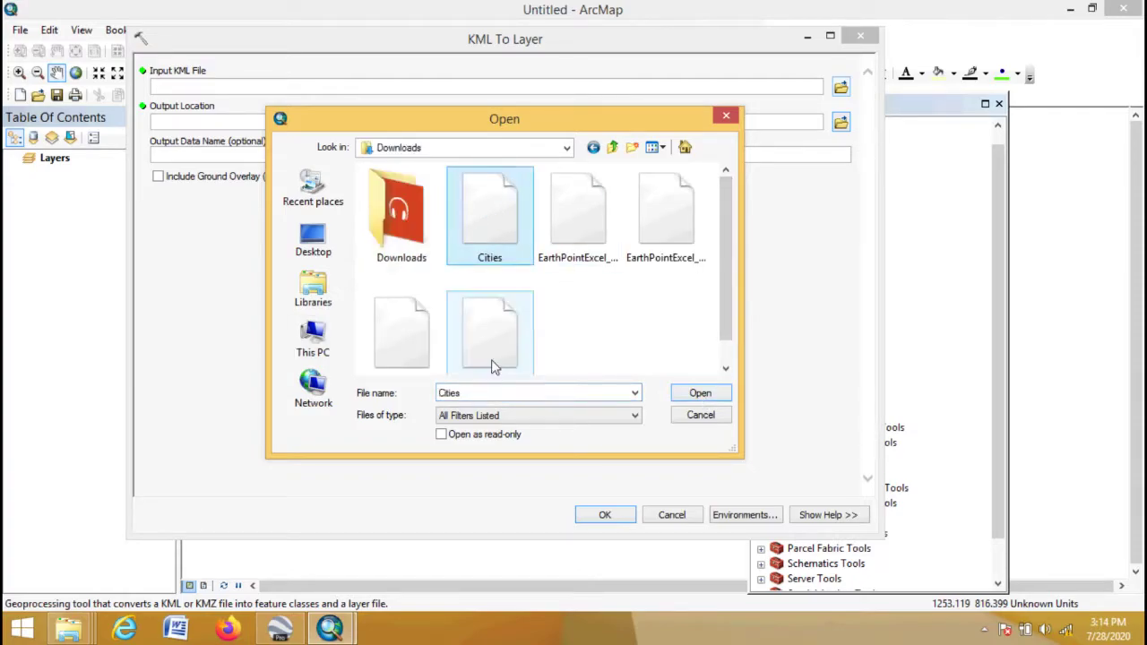
left_click(696, 393)
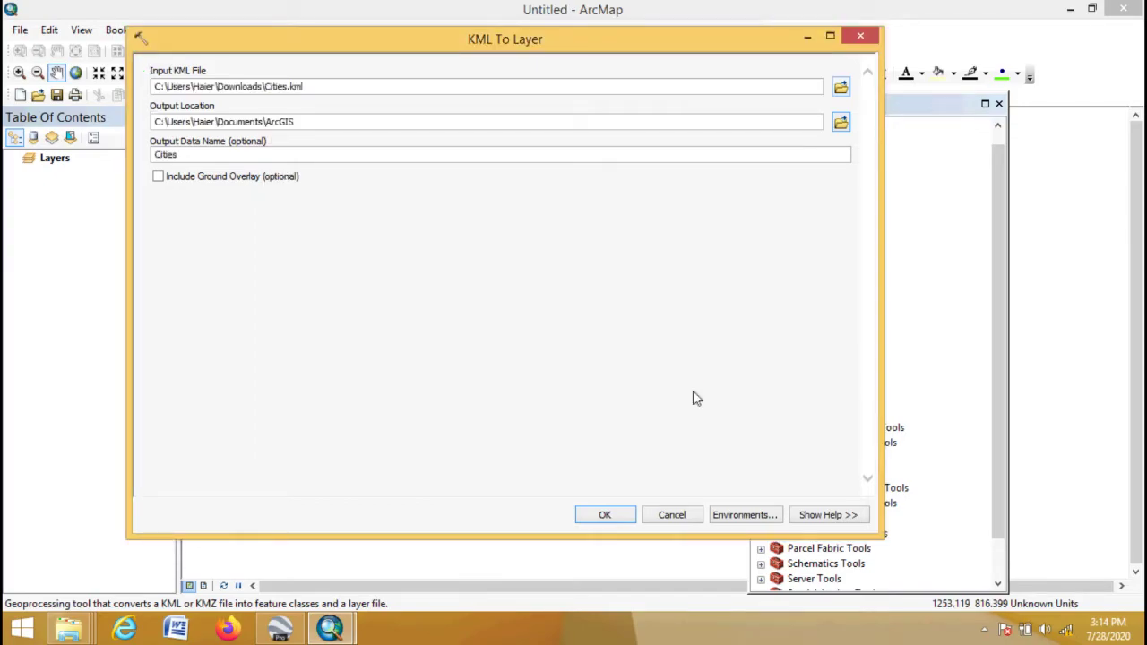
Run the KML To Layer conversion with the output data name Cities, and close ArcToolbox and the completion notice.
left_click(439, 160)
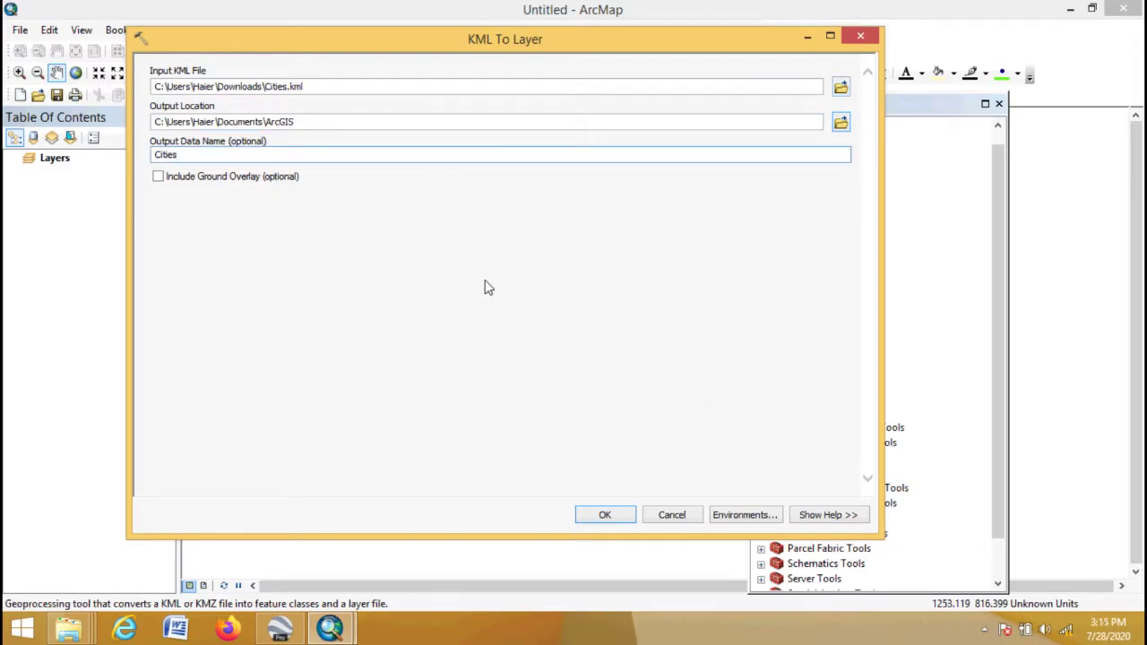
left_click(602, 518)
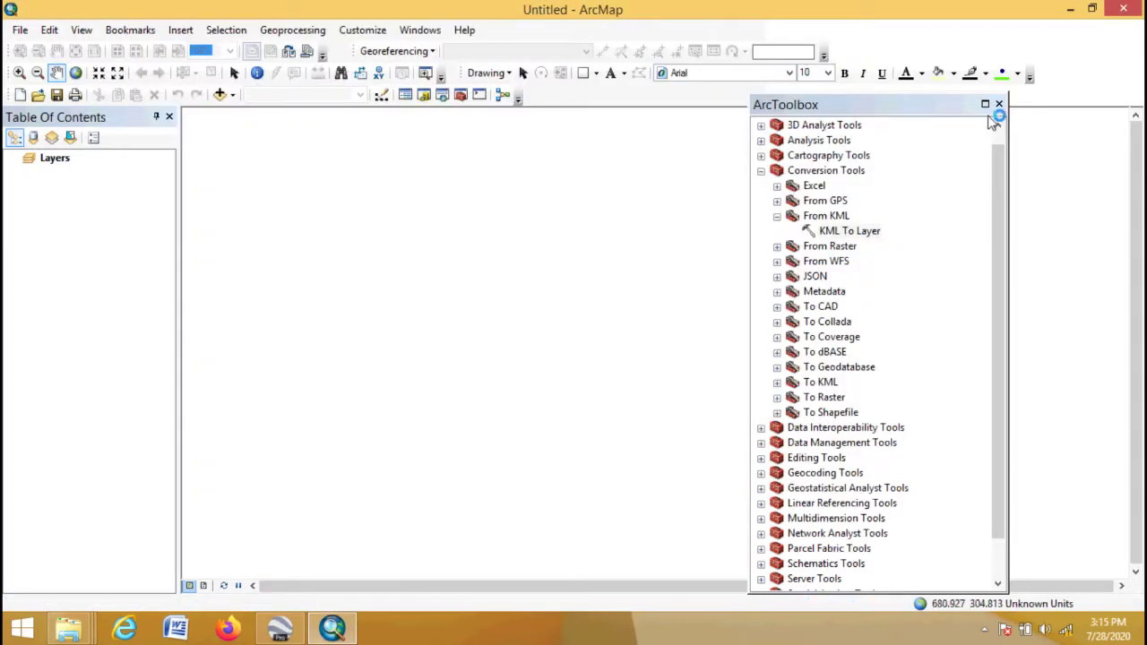
left_click(1001, 104)
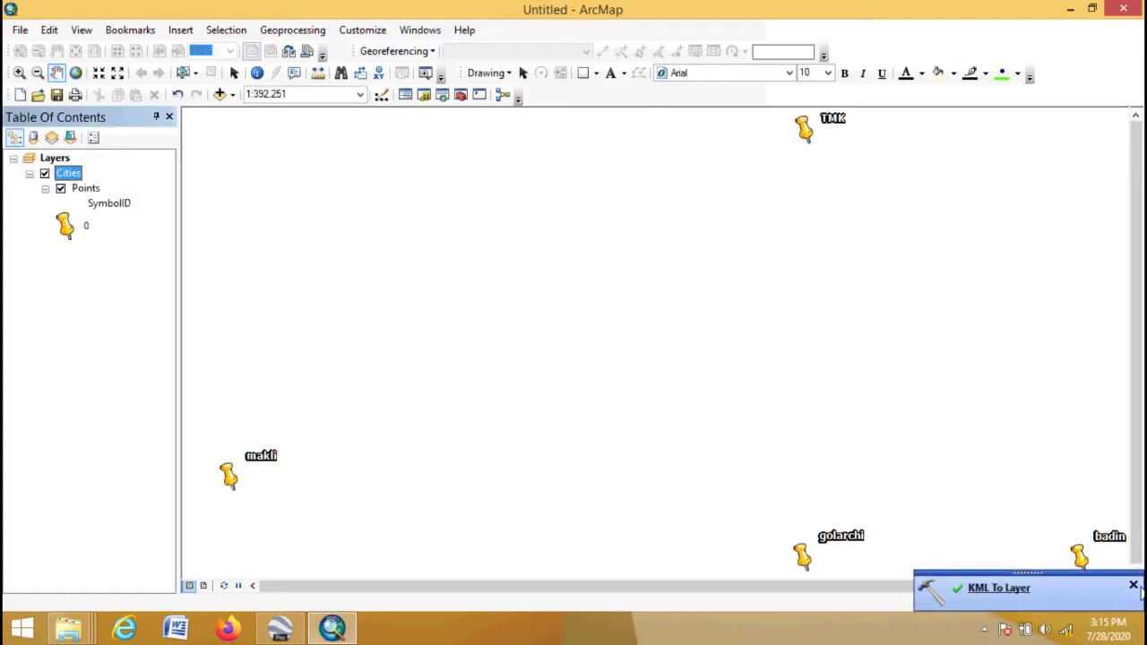
left_click(1134, 586)
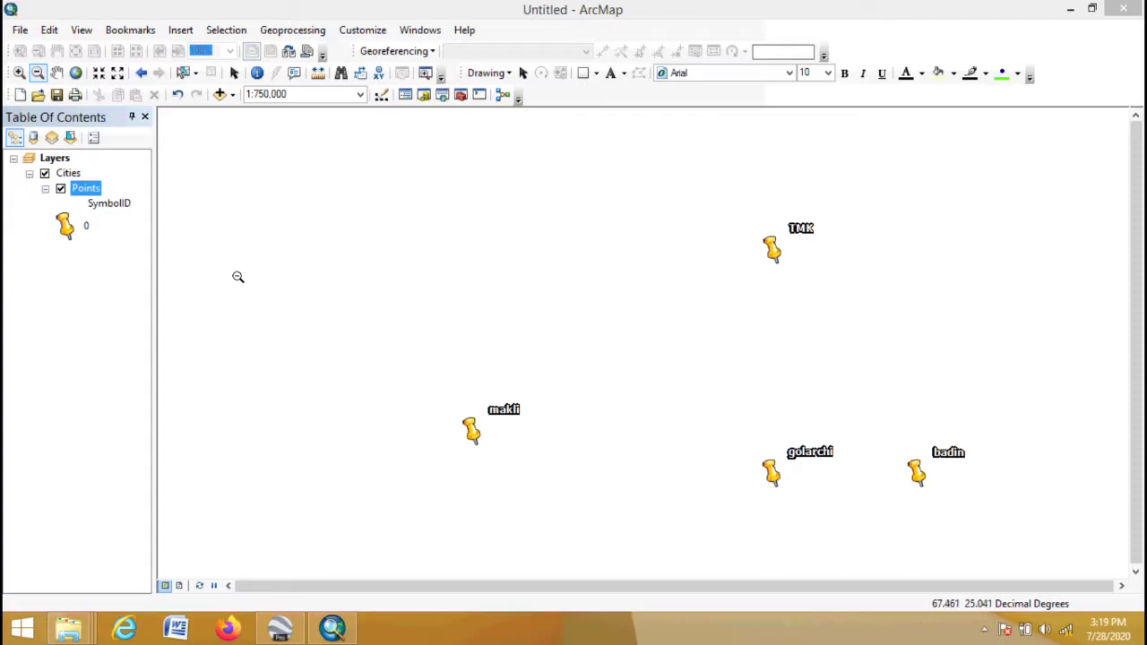
Open the attribute table of the Points layer and widen its pane to show more columns.
left_click(85, 190)
right_click(85, 192)
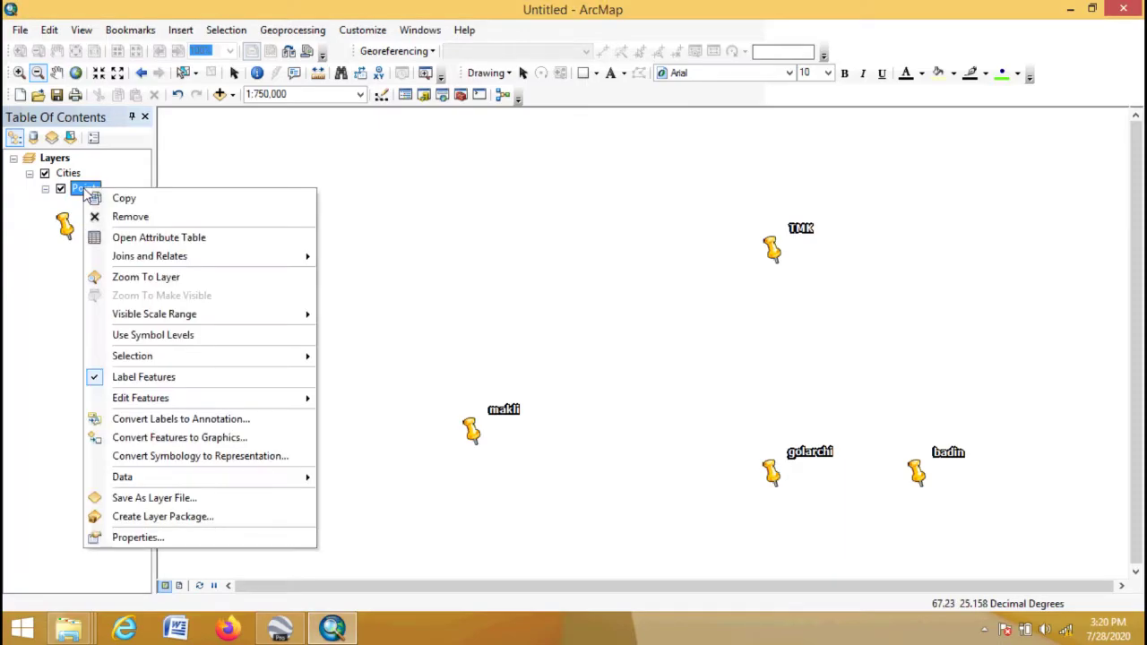
left_click(215, 239)
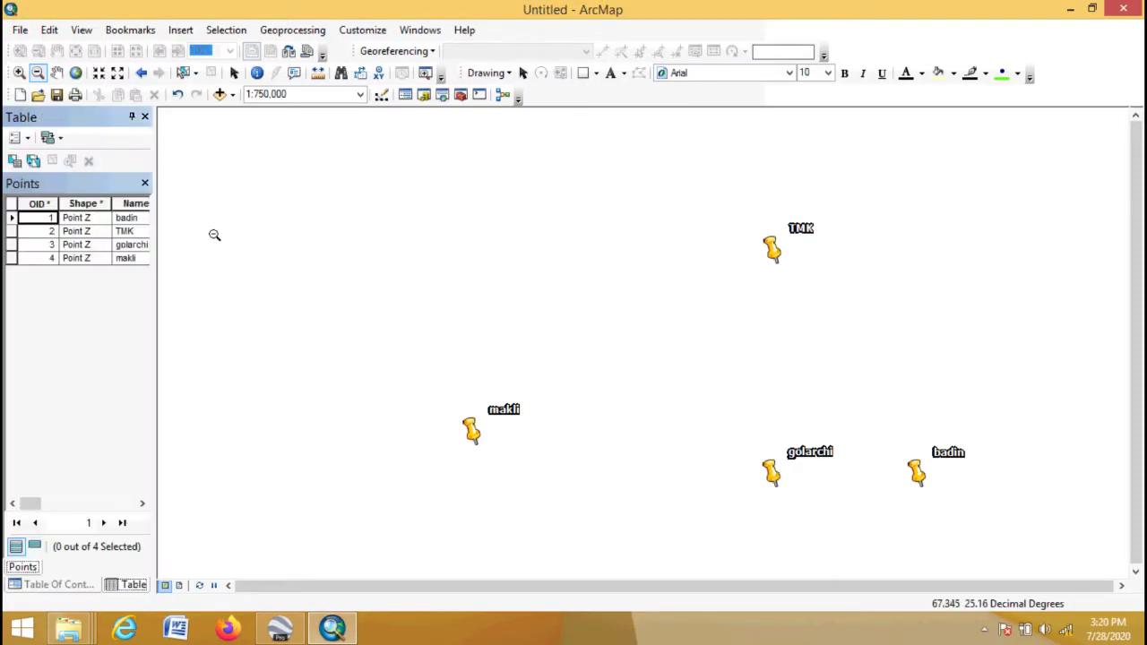
left_click_drag(154, 230, 363, 231)
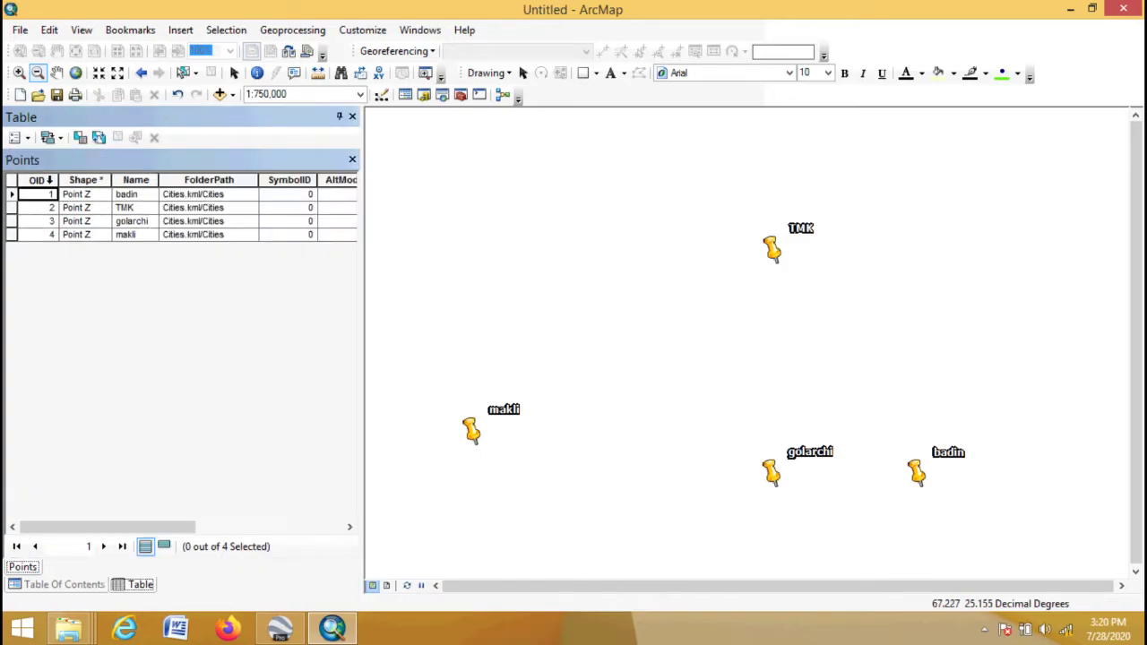
Add a field named latitude with the Double type to the Points attribute table.
left_click(133, 180)
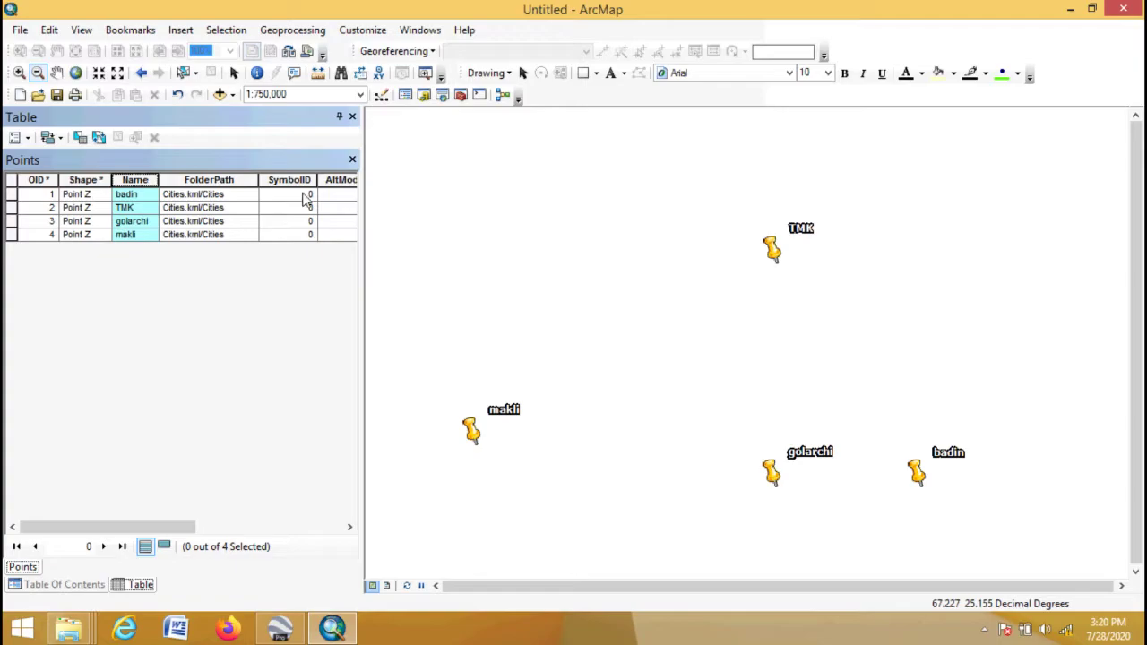
left_click_drag(140, 531, 299, 529)
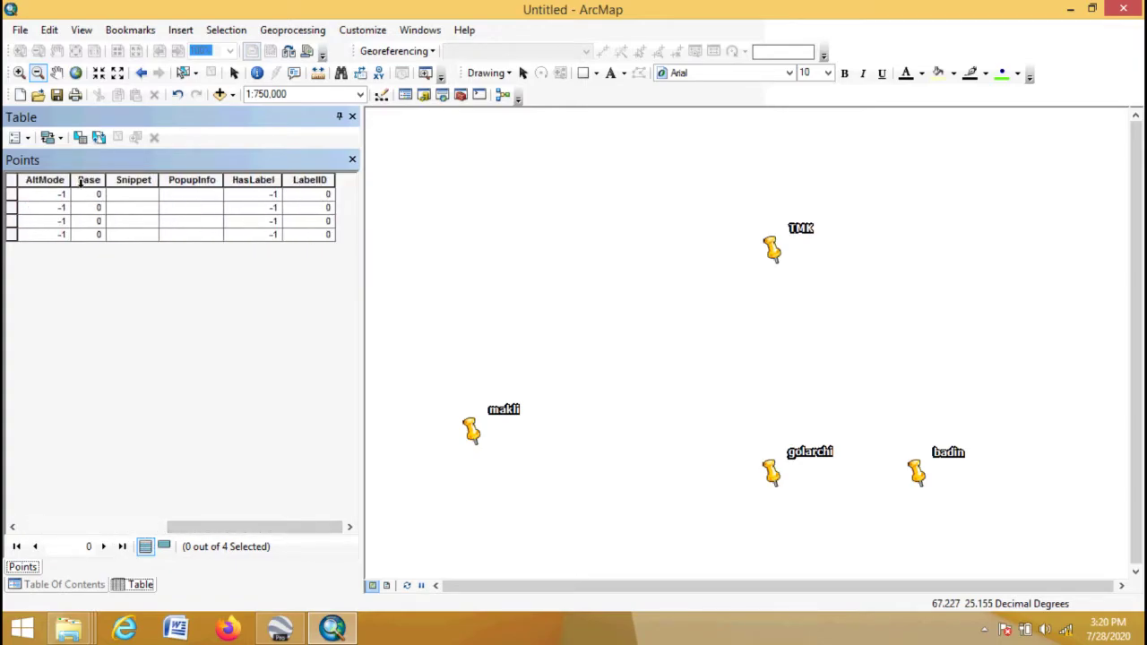
left_click(27, 138)
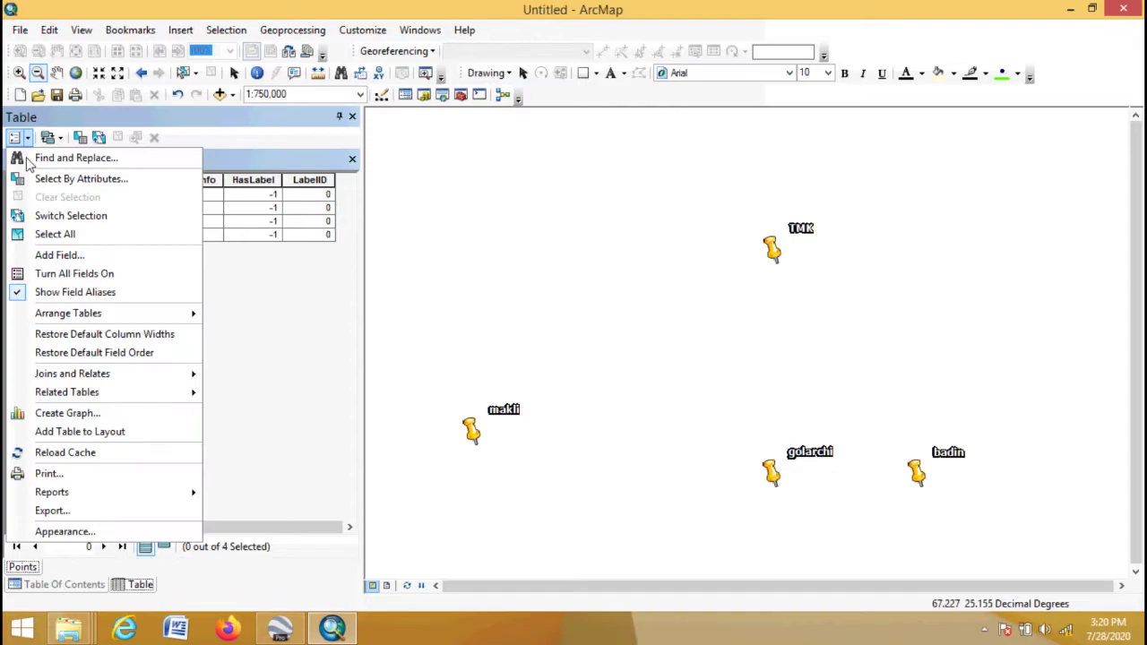
left_click(39, 255)
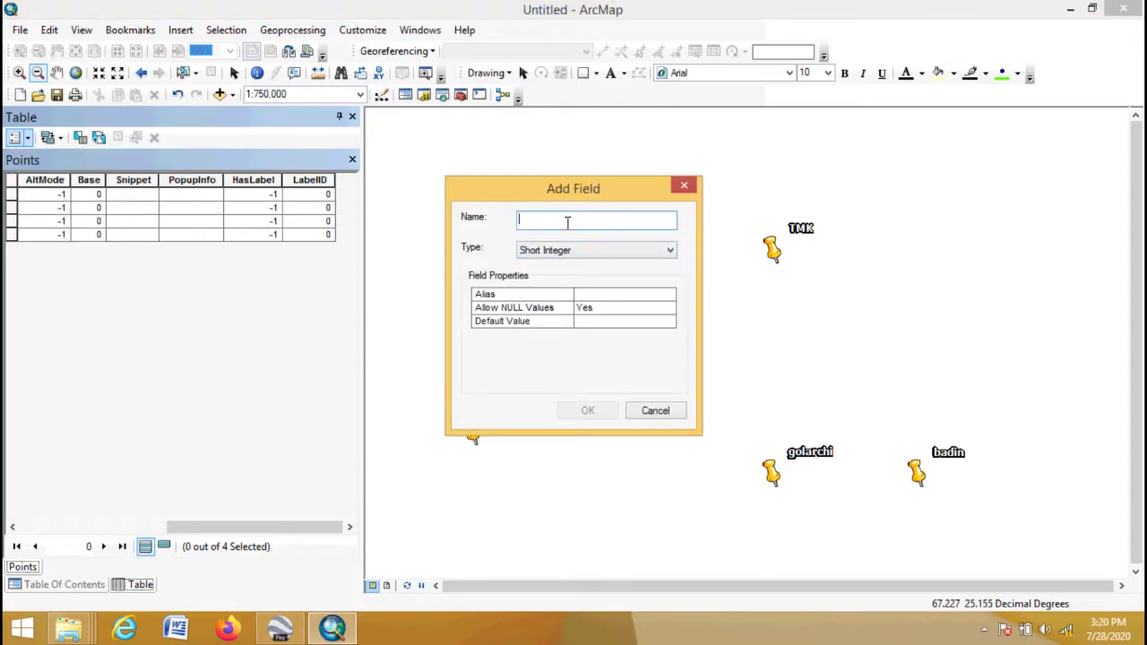
type("latitude")
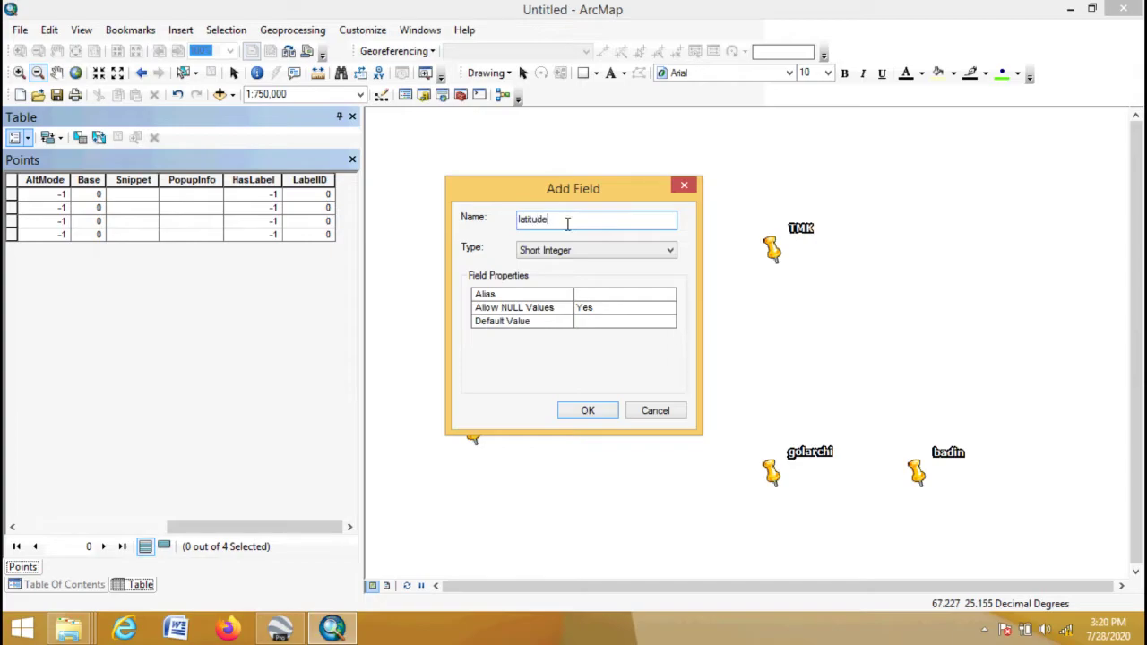
left_click(581, 251)
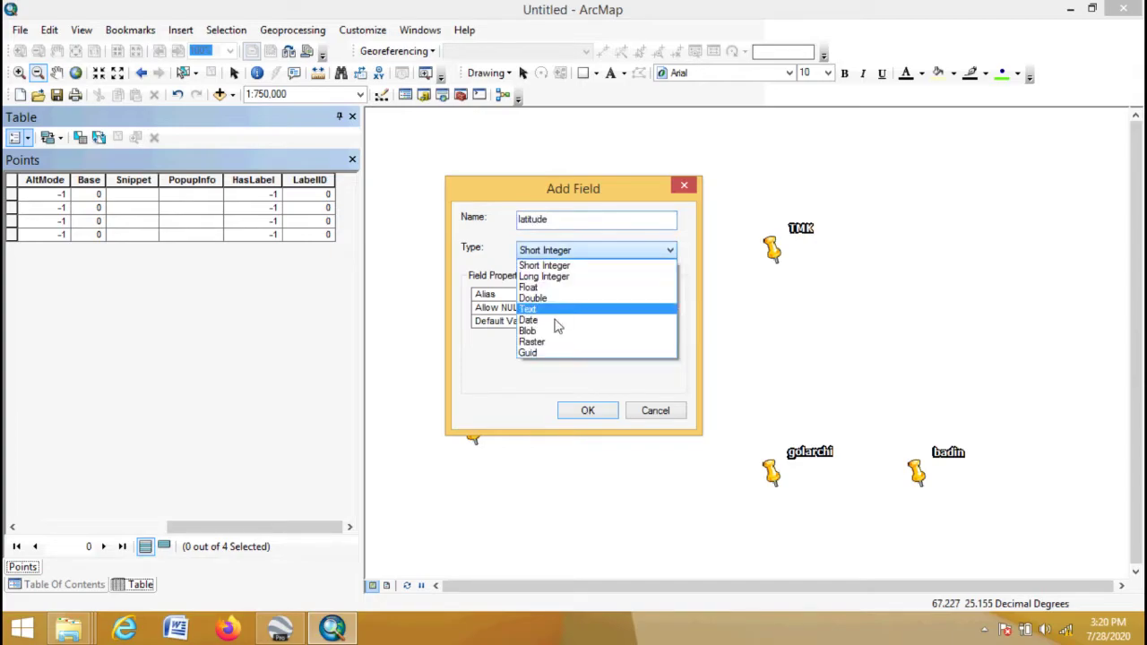
left_click(555, 300)
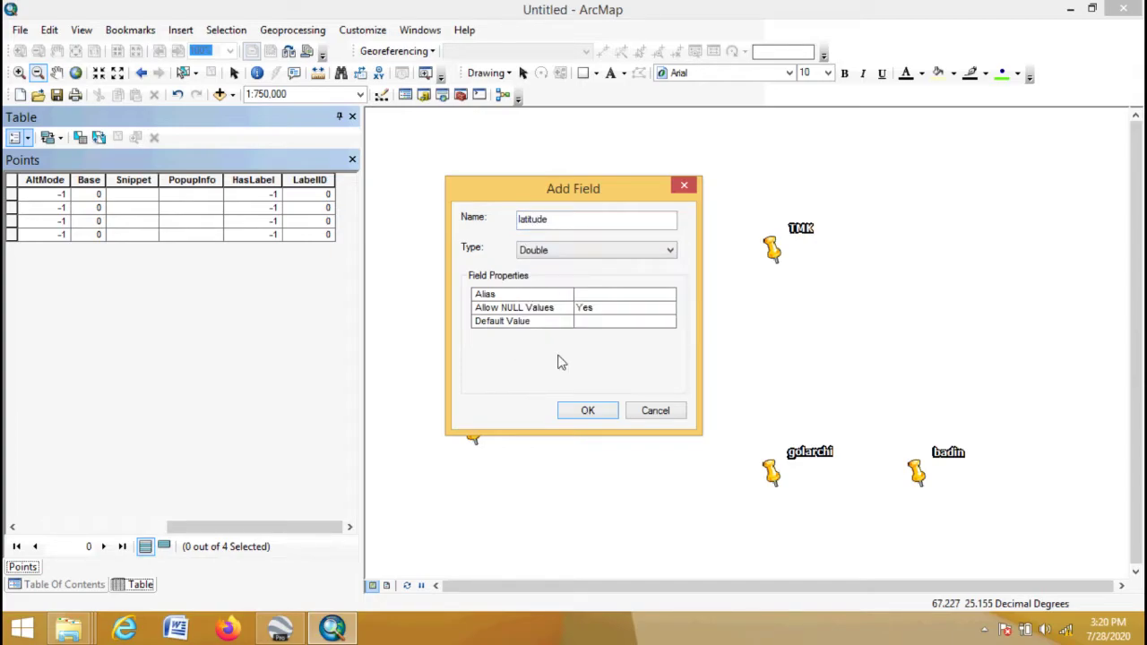
left_click(588, 411)
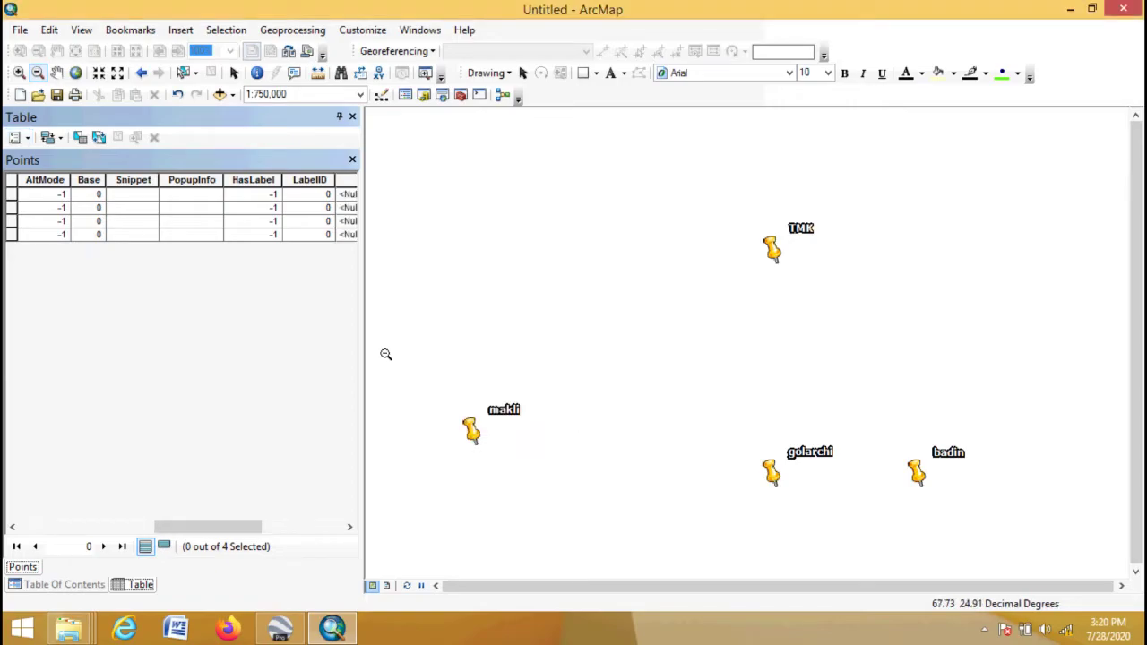
Add a field named longitude with the Double type to the Points attribute table.
left_click_drag(208, 522, 295, 529)
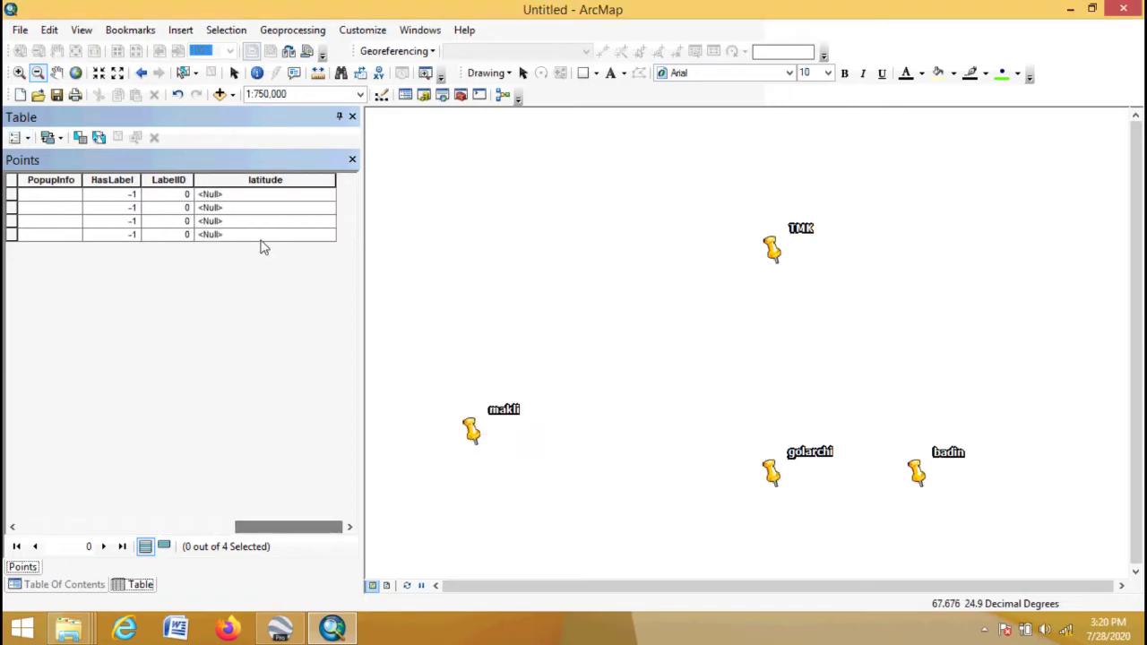
left_click(27, 142)
left_click(54, 260)
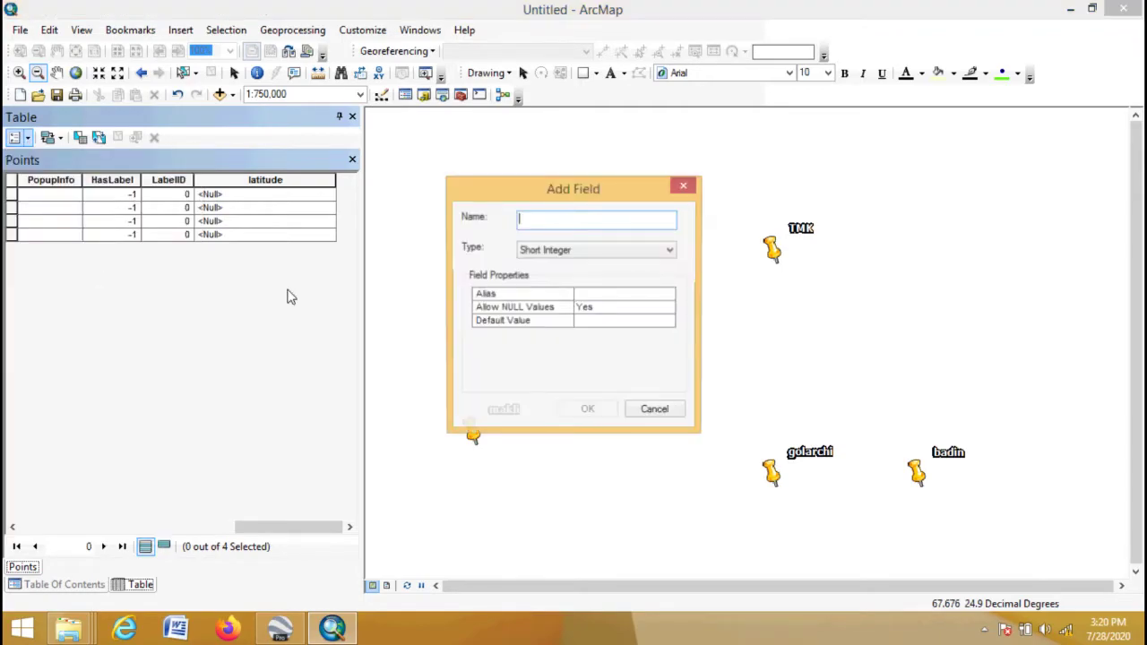
type("longitud")
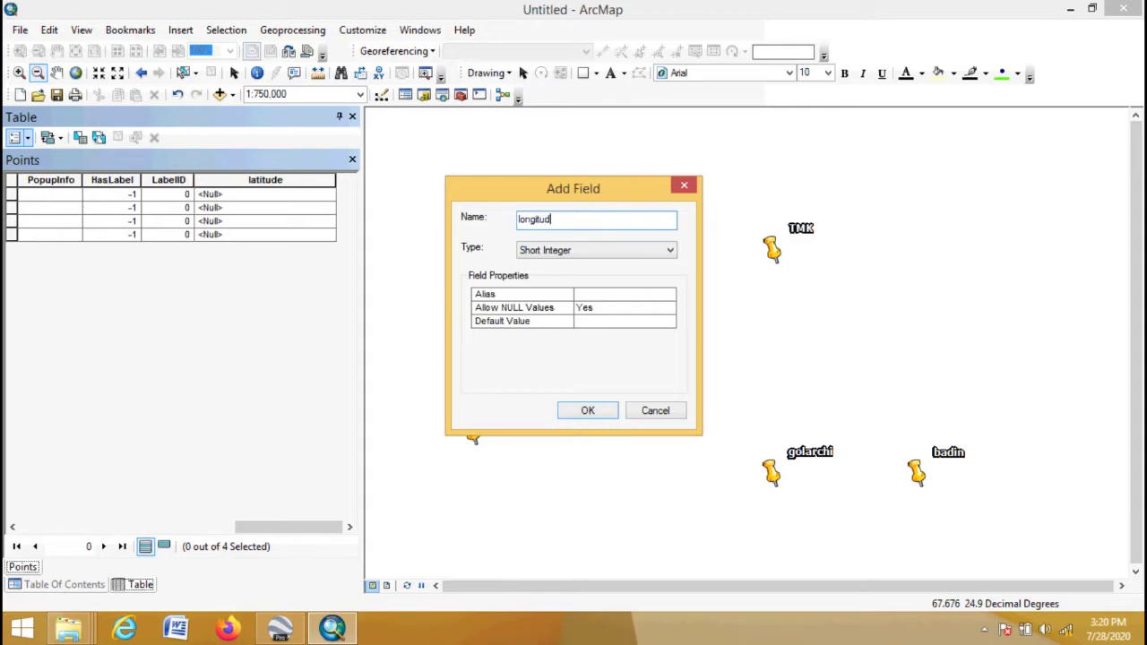
type("e")
left_click(563, 254)
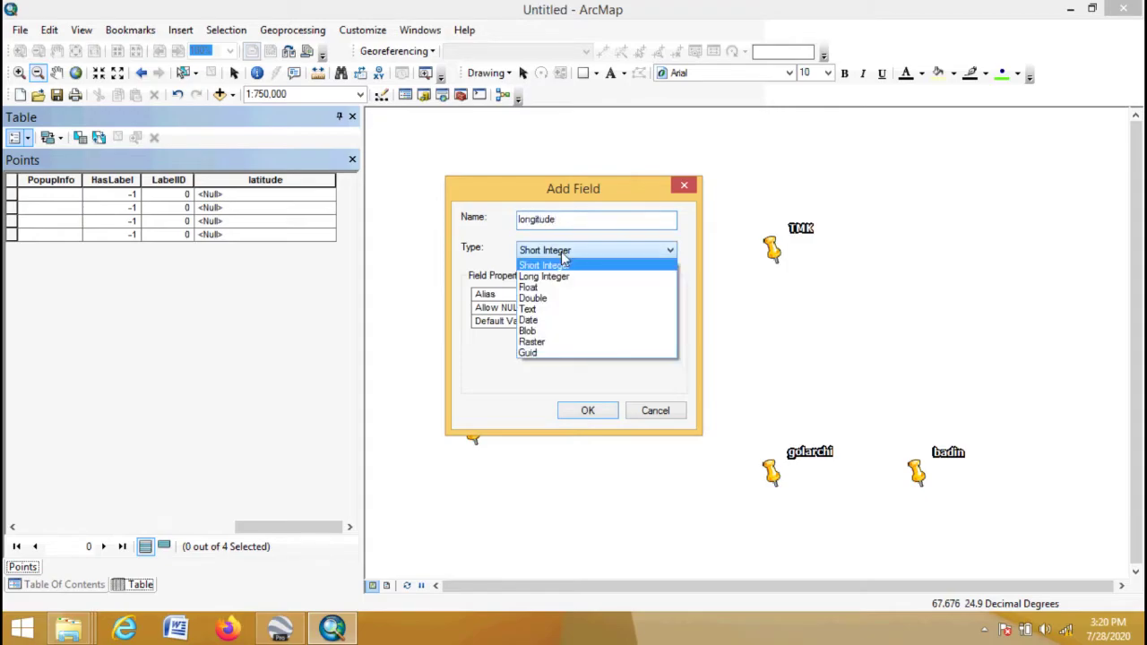
left_click(556, 303)
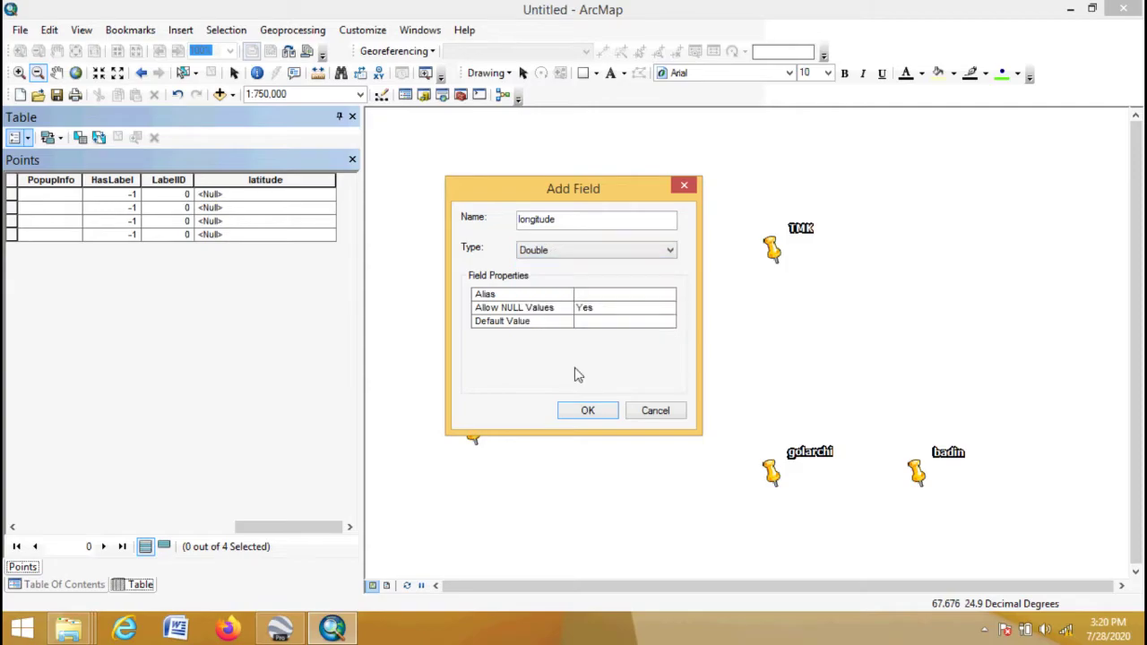
left_click(588, 411)
Calculate the latitude field's geometry as Y Coordinate of Point in Decimal Degrees, using the data source's coordinate system, and accept the edit-session warnings.
left_click_drag(257, 529, 307, 530)
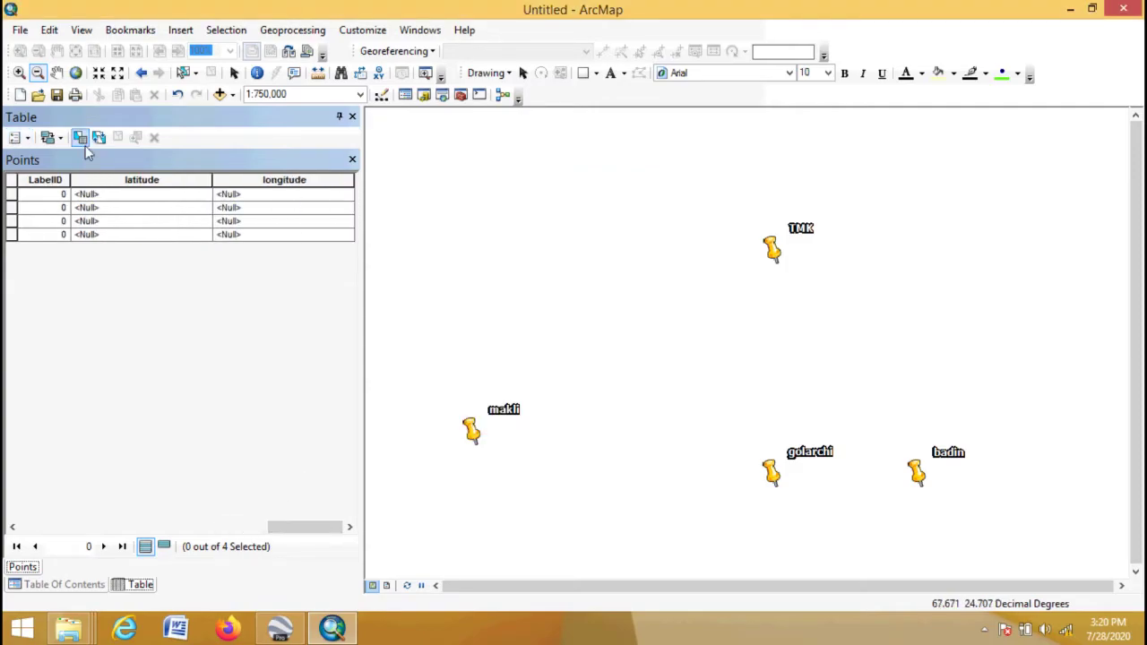
left_click(109, 181)
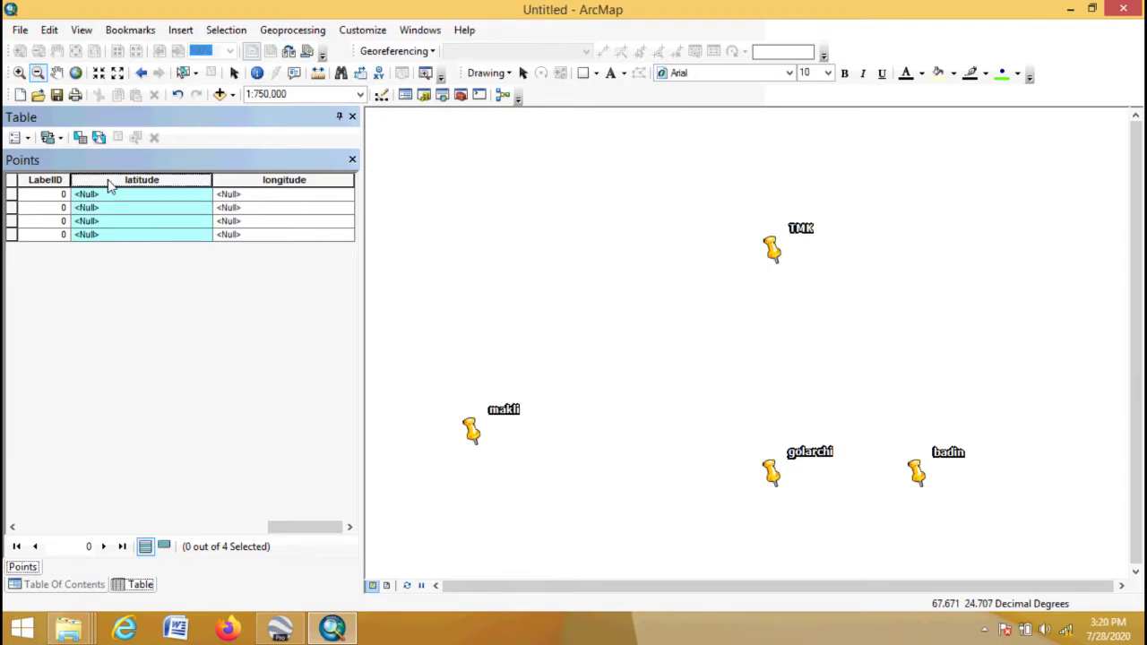
right_click(108, 183)
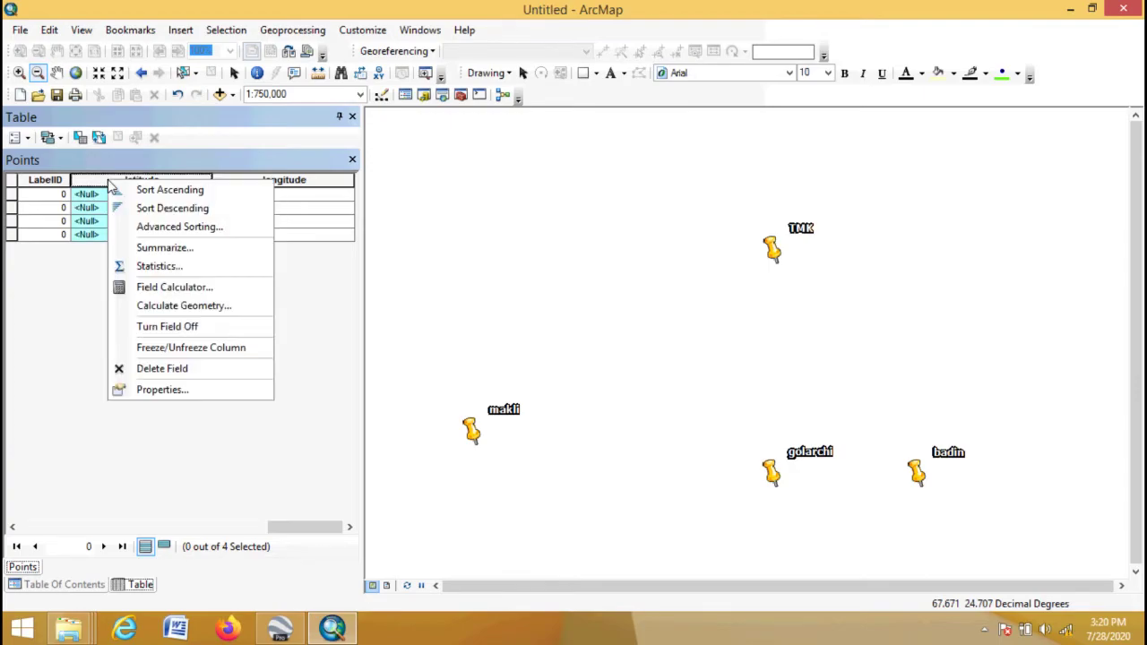
left_click(228, 308)
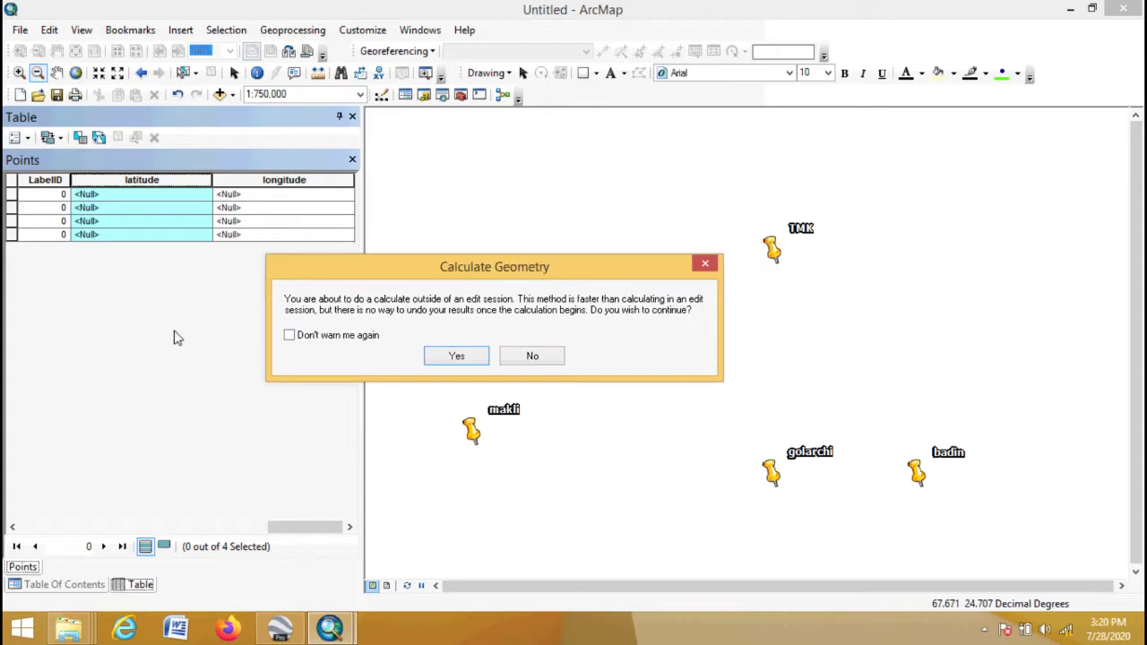
left_click_drag(363, 274, 126, 389)
left_click(223, 470)
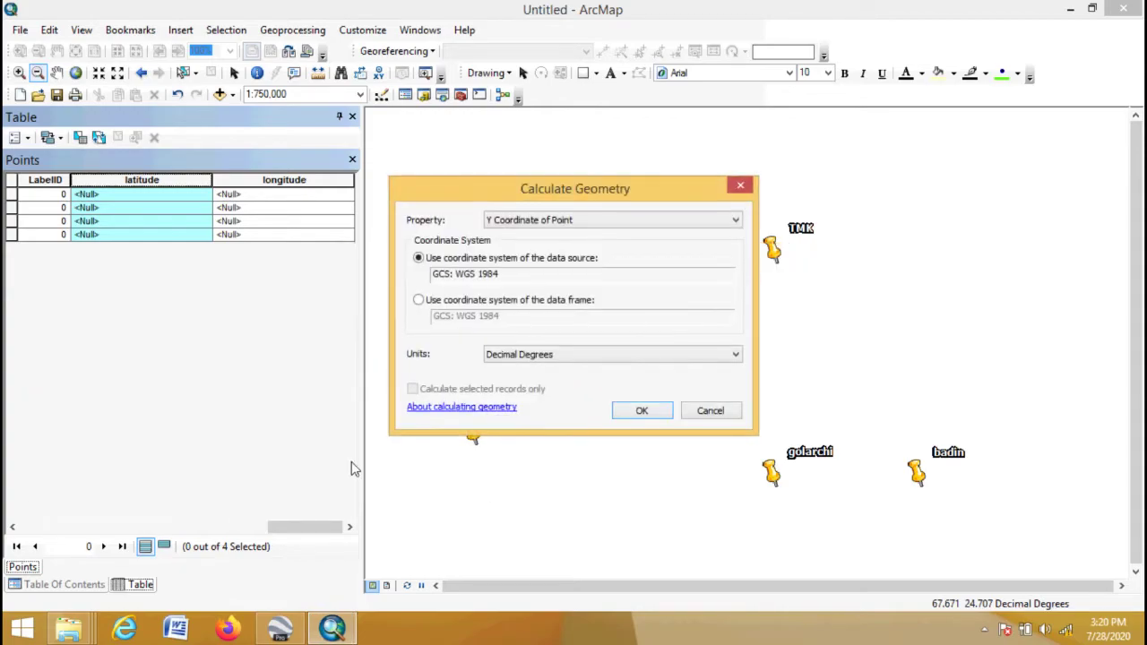
left_click(521, 221)
left_click(518, 224)
left_click(518, 224)
left_click(518, 259)
left_click(647, 411)
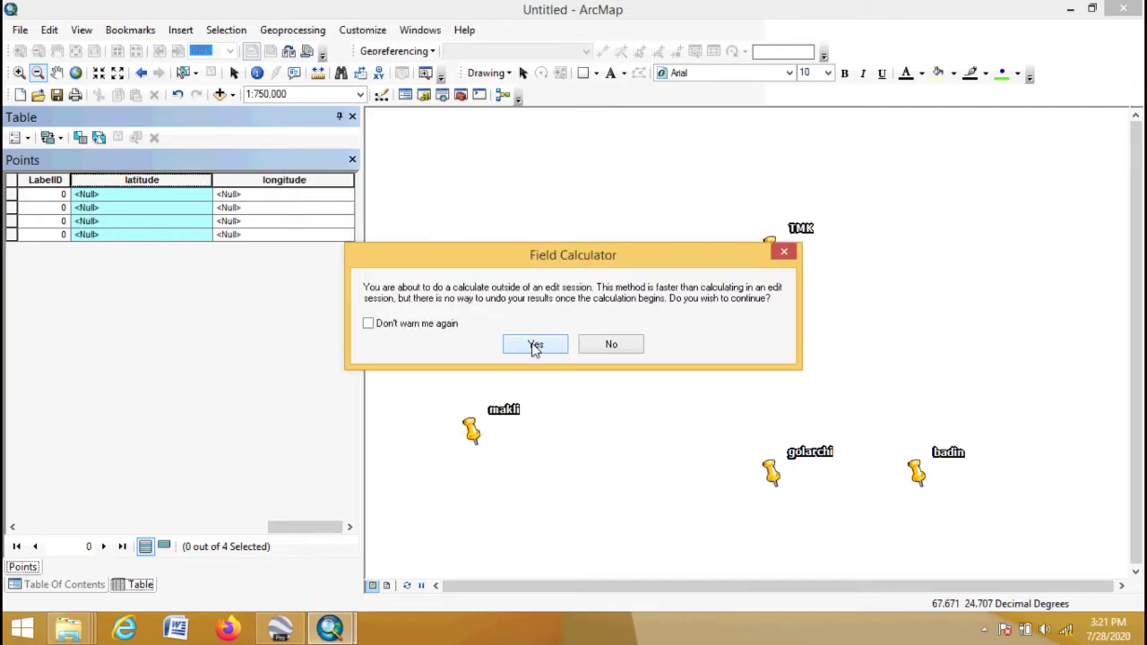
left_click(535, 346)
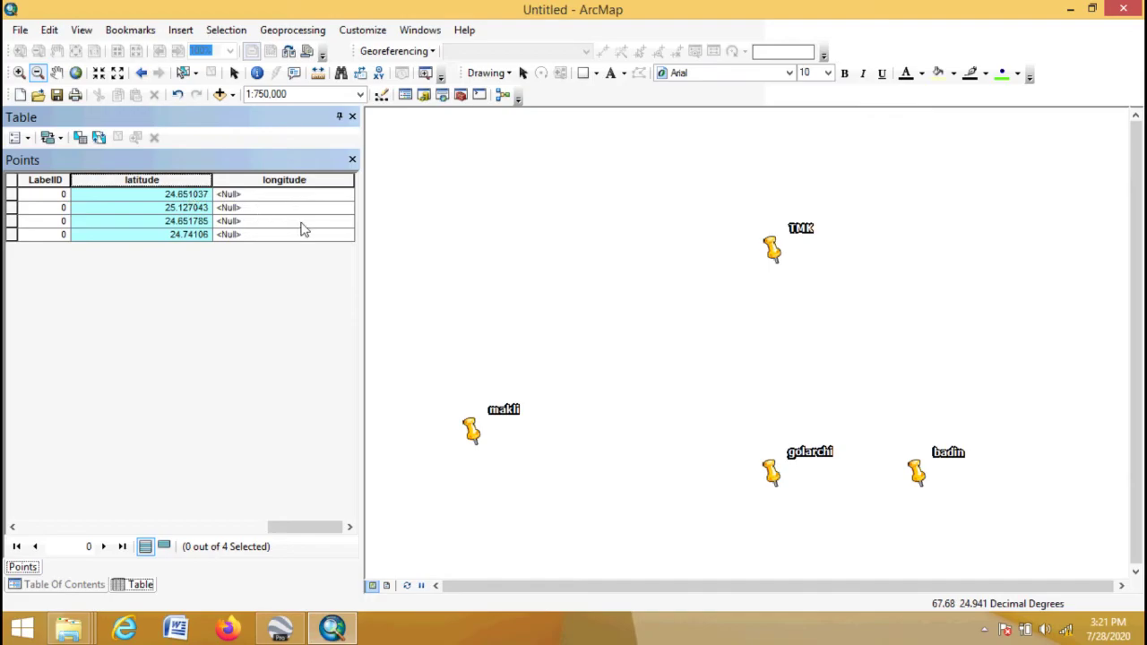
Calculate the longitude field's geometry as X Coordinate of Point in Decimal Degrees, using the data source's coordinate system, and accept the edit-session warnings.
left_click(290, 181)
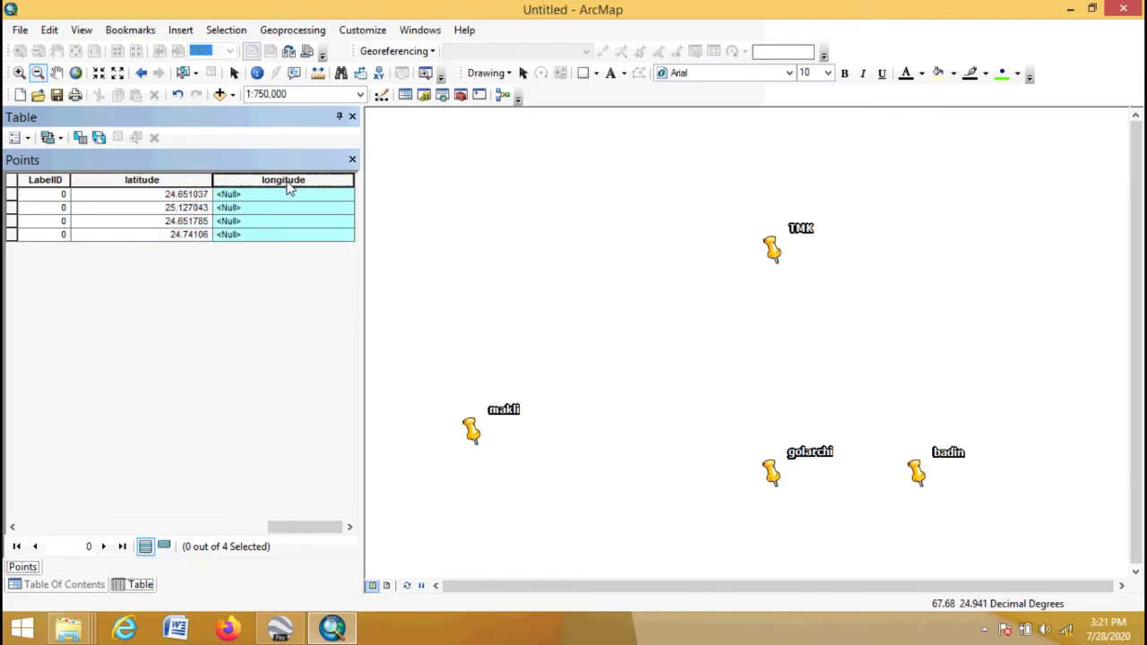
right_click(288, 186)
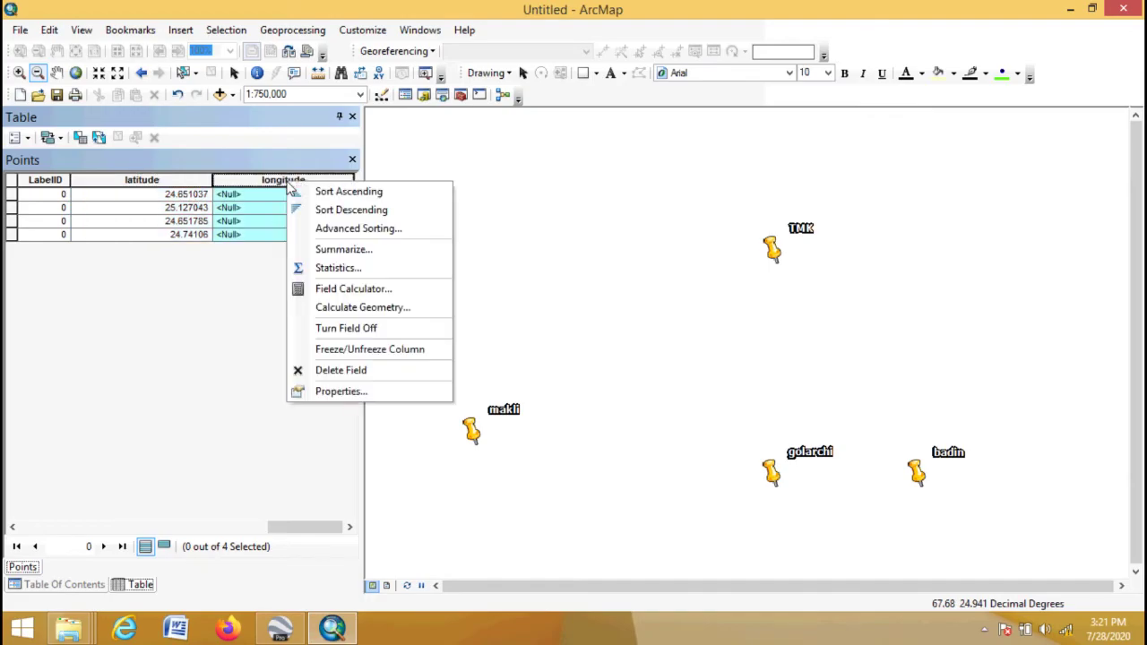
left_click(310, 309)
left_click(541, 347)
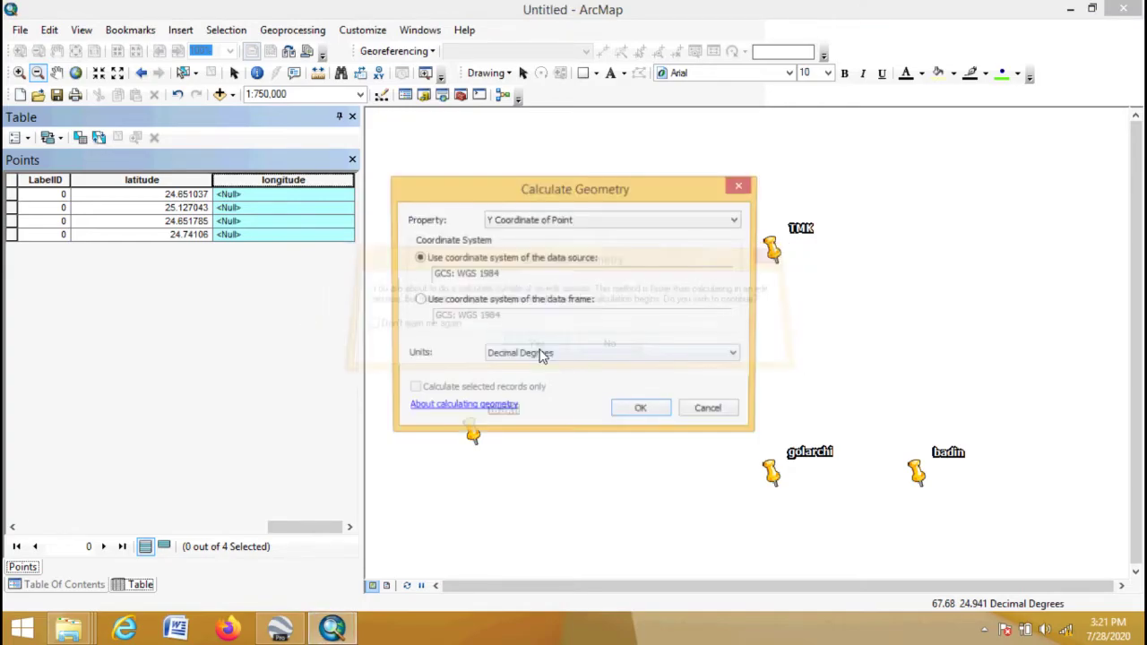
left_click(541, 221)
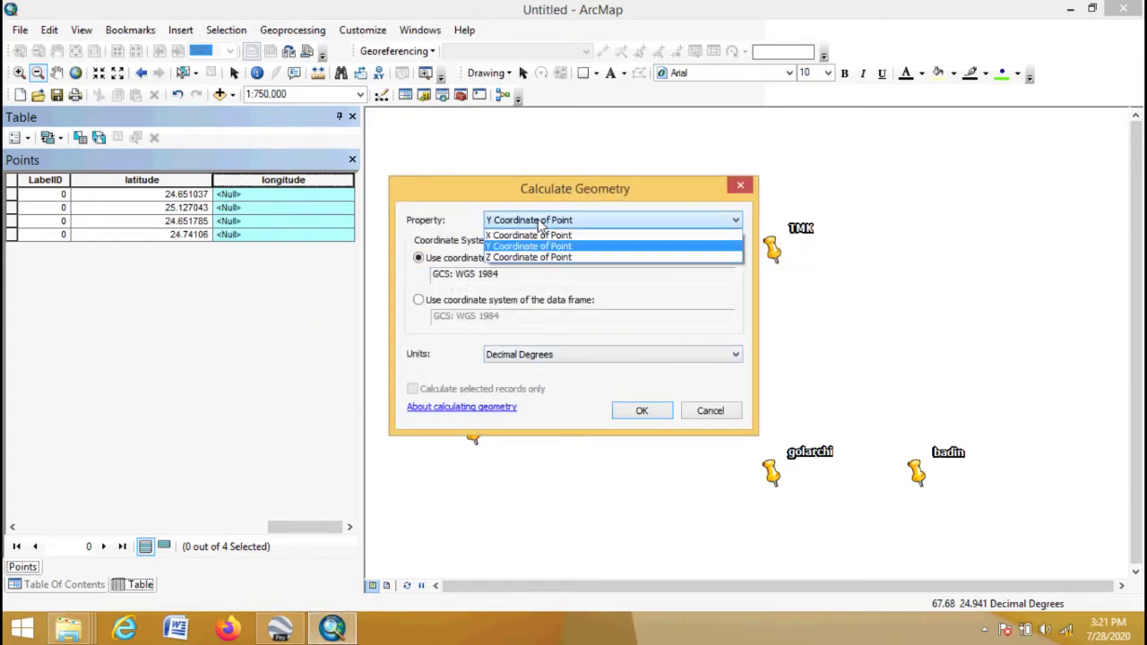
left_click(581, 235)
left_click(555, 354)
left_click(551, 367)
left_click(642, 412)
left_click(532, 342)
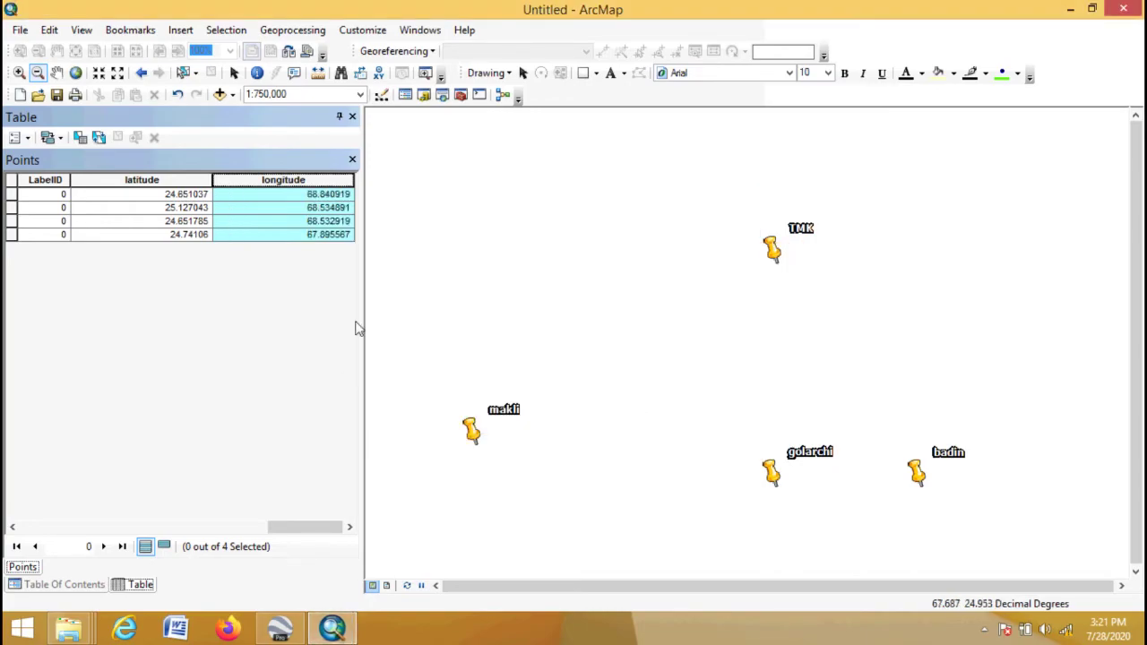